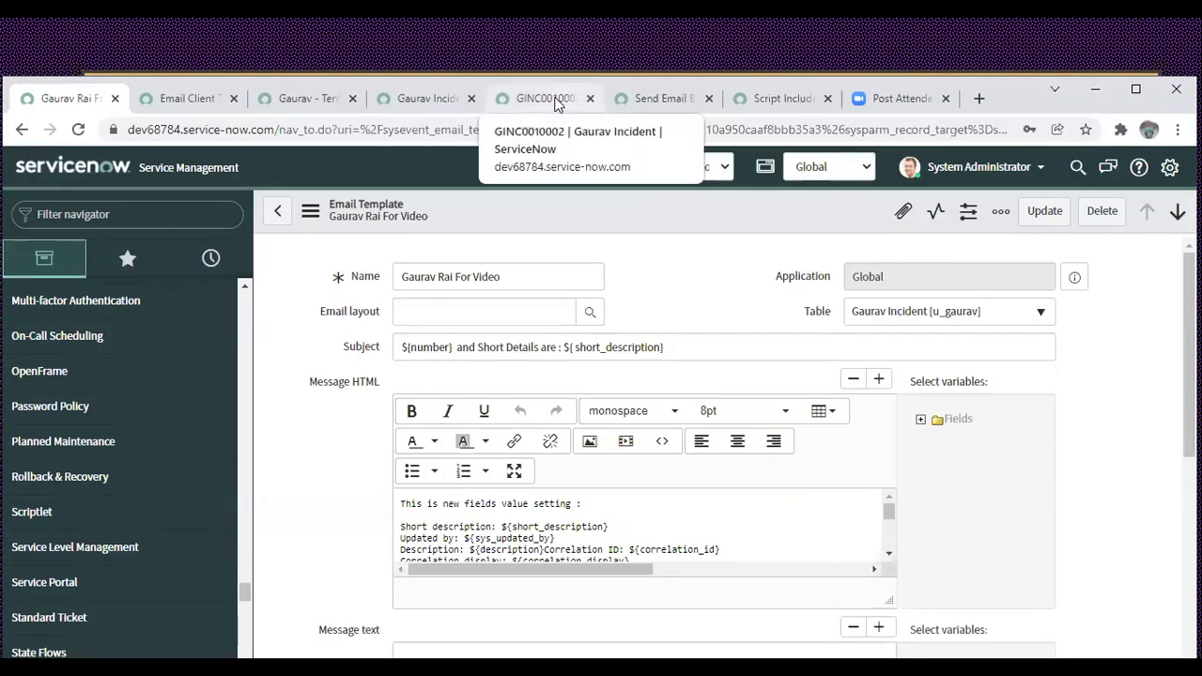
Switch to incident GINC0010002 and point out the u_gaurav table name in the URL.
click(556, 100)
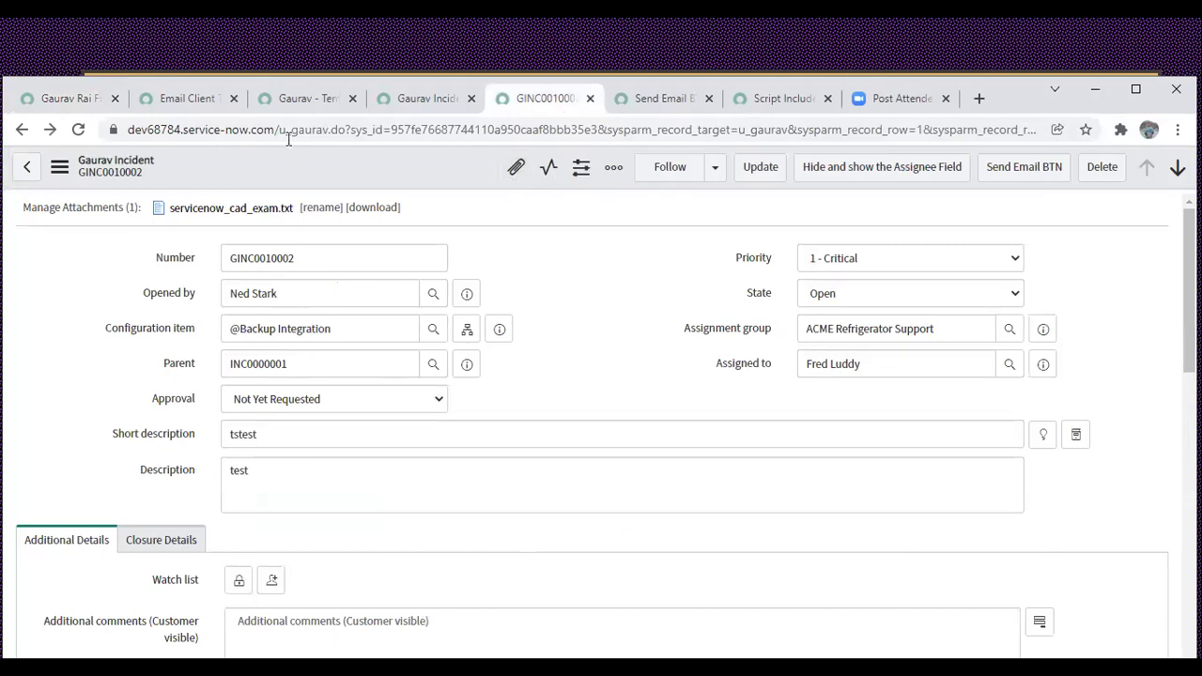
drag(279, 130, 330, 132)
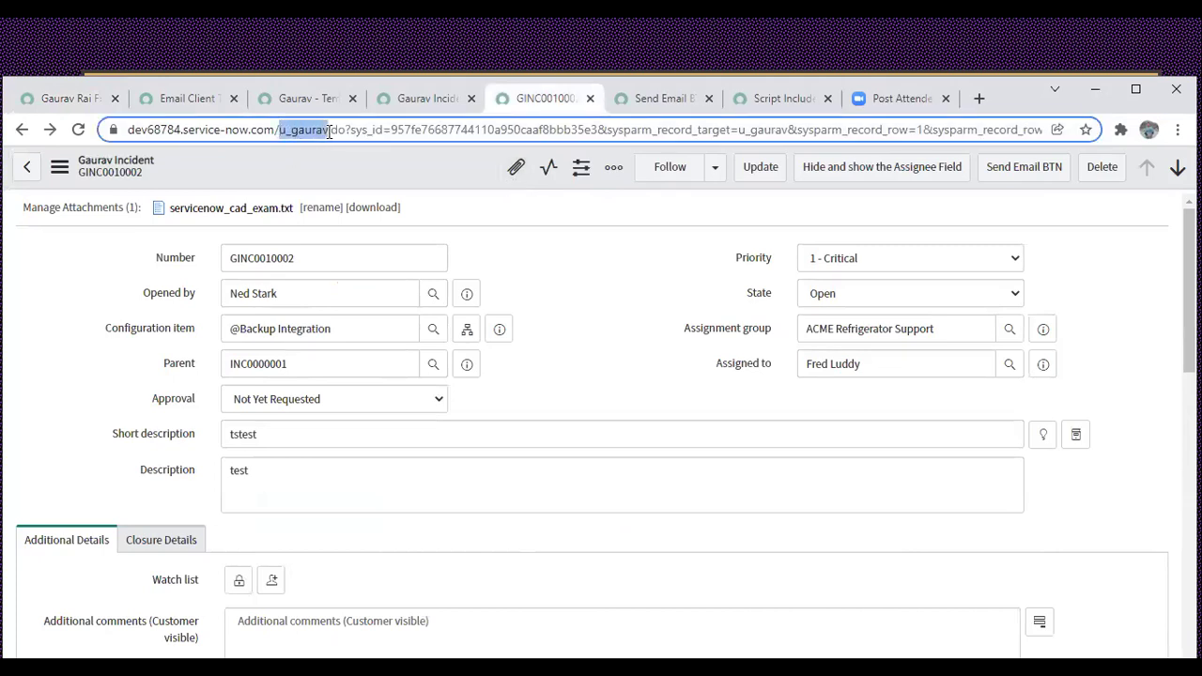
click(544, 279)
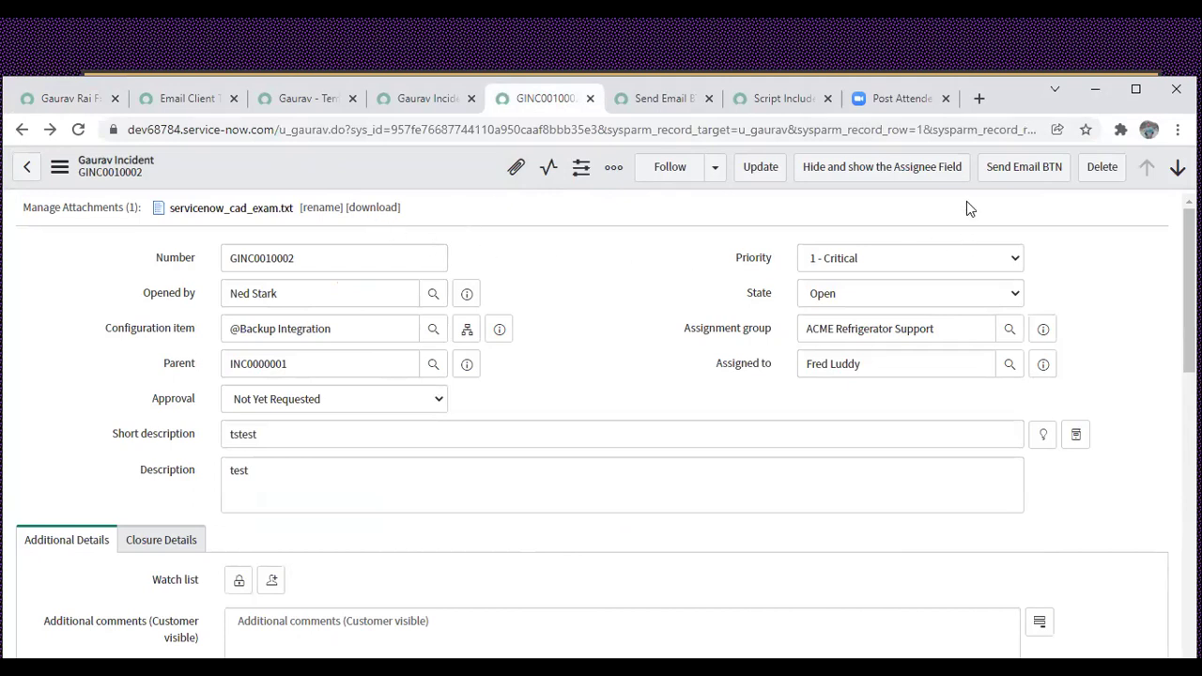
Try the incident's send-email action, dismiss the page options, and return to the record.
click(1024, 178)
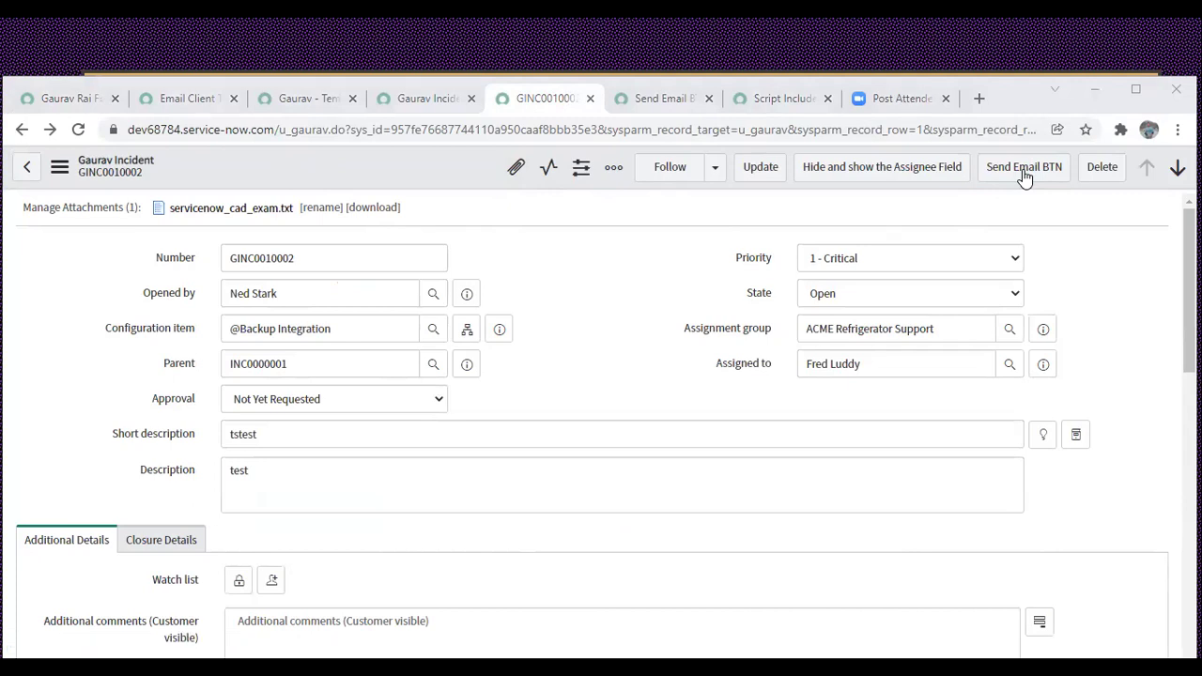
key(shift+F10)
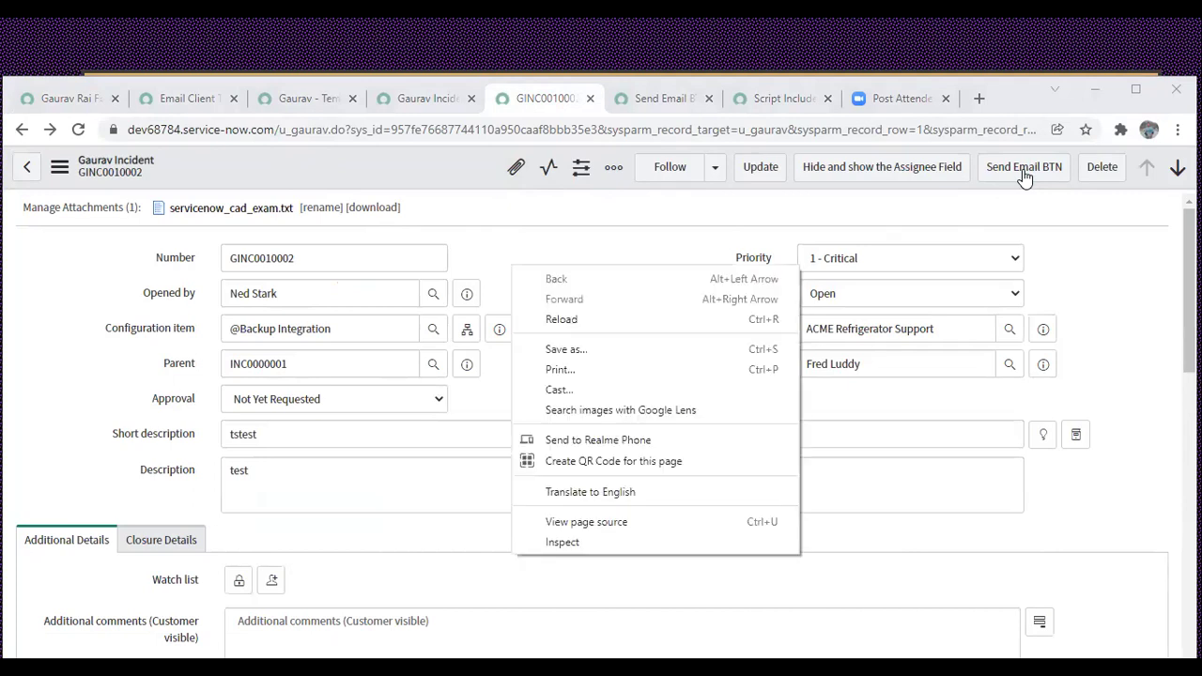
key(Escape)
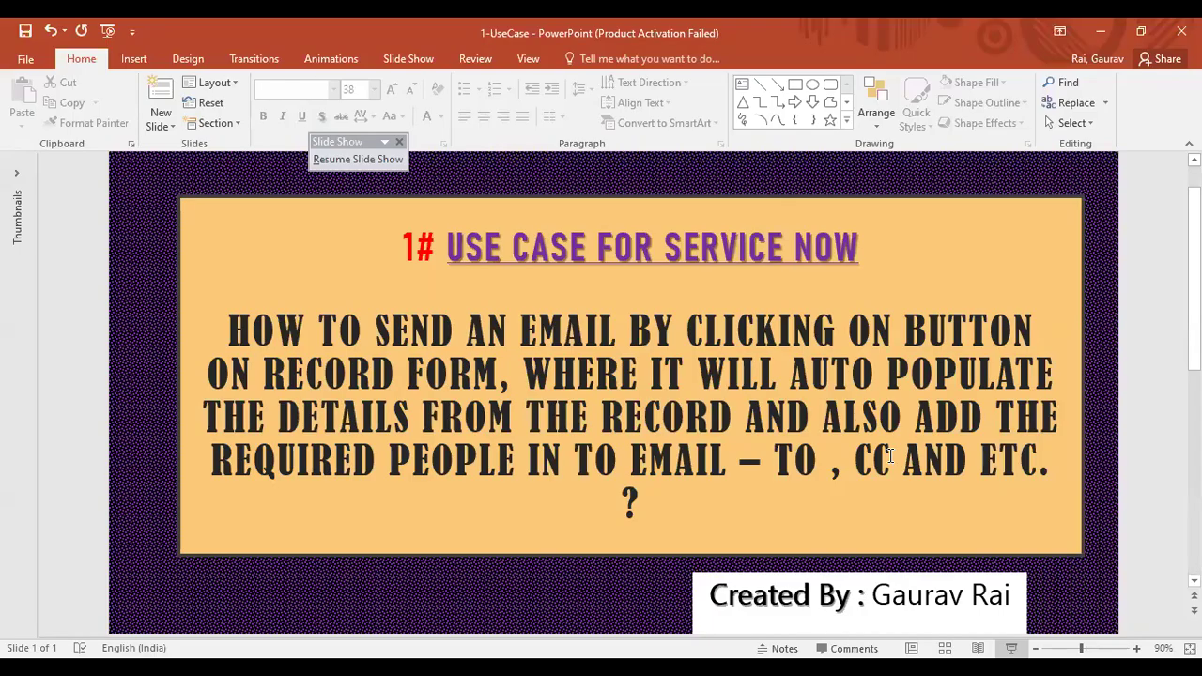
key(alt+Tab)
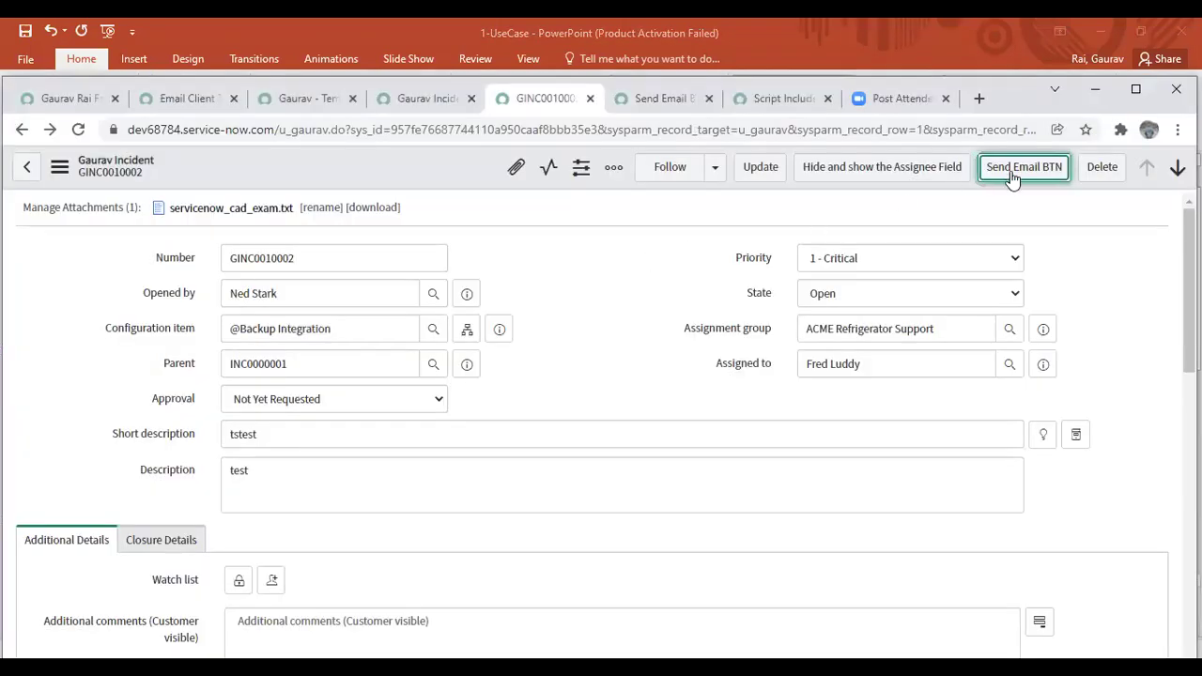
Open GINC0010002's Compose Email popup, reload it, then bring the incident window forward.
click(1017, 175)
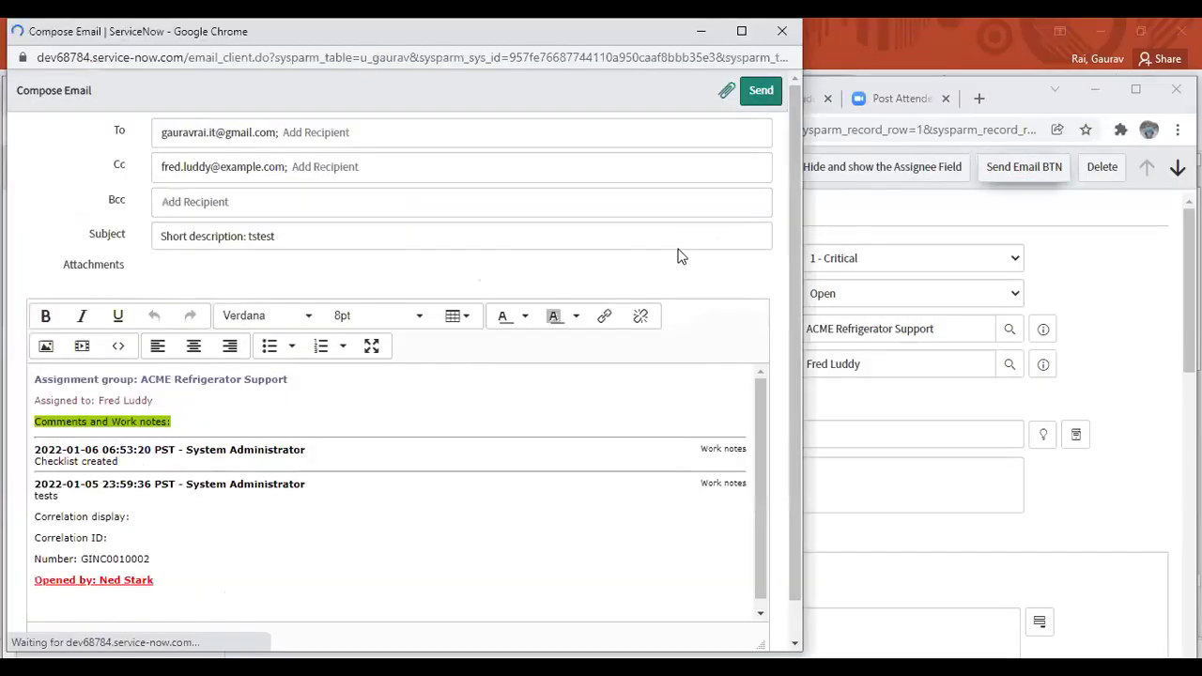
right_click(497, 368)
click(46, 115)
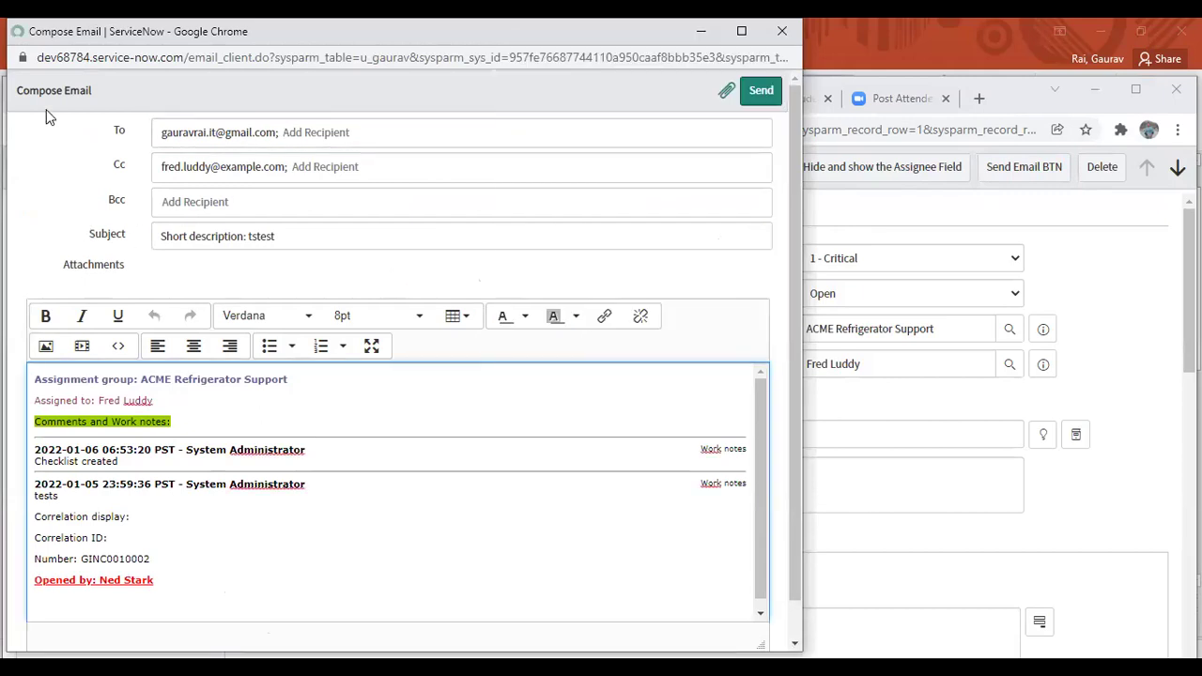
drag(16, 90, 308, 119)
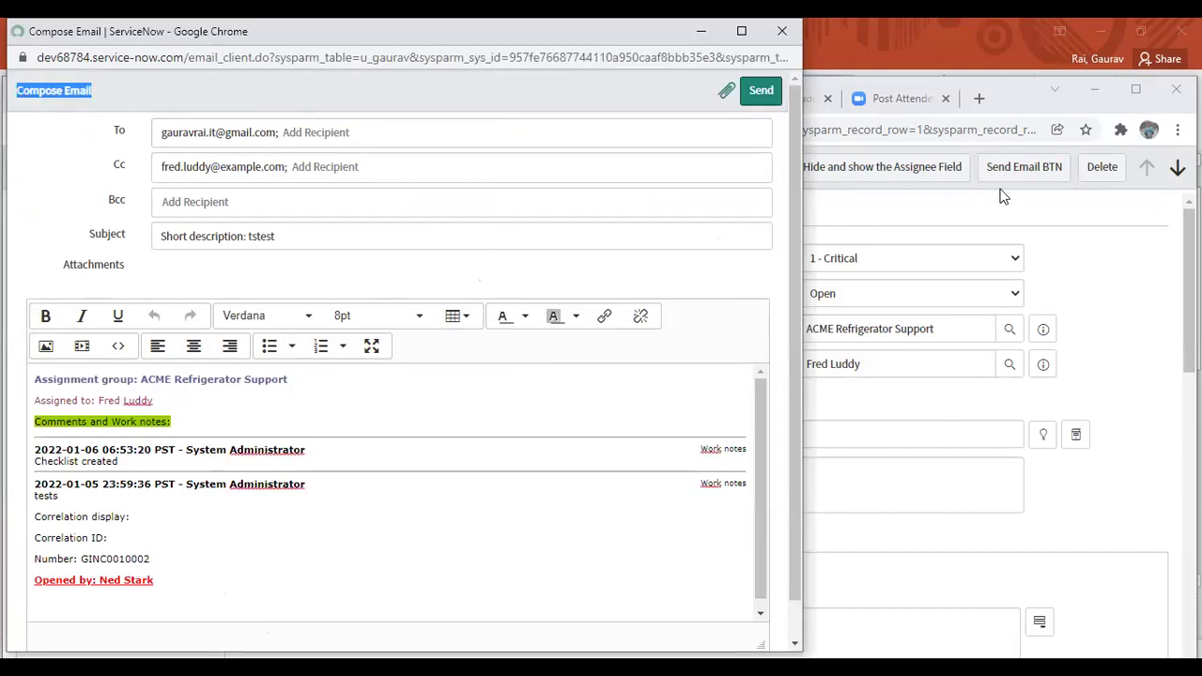
key(F5)
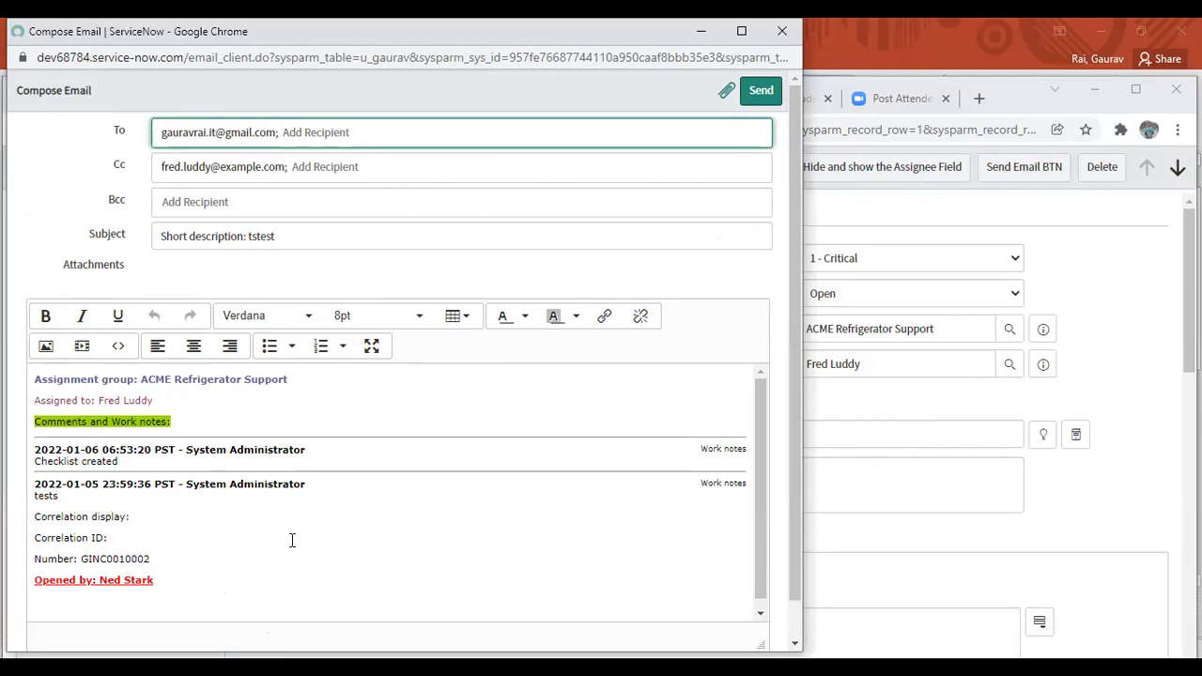
click(909, 230)
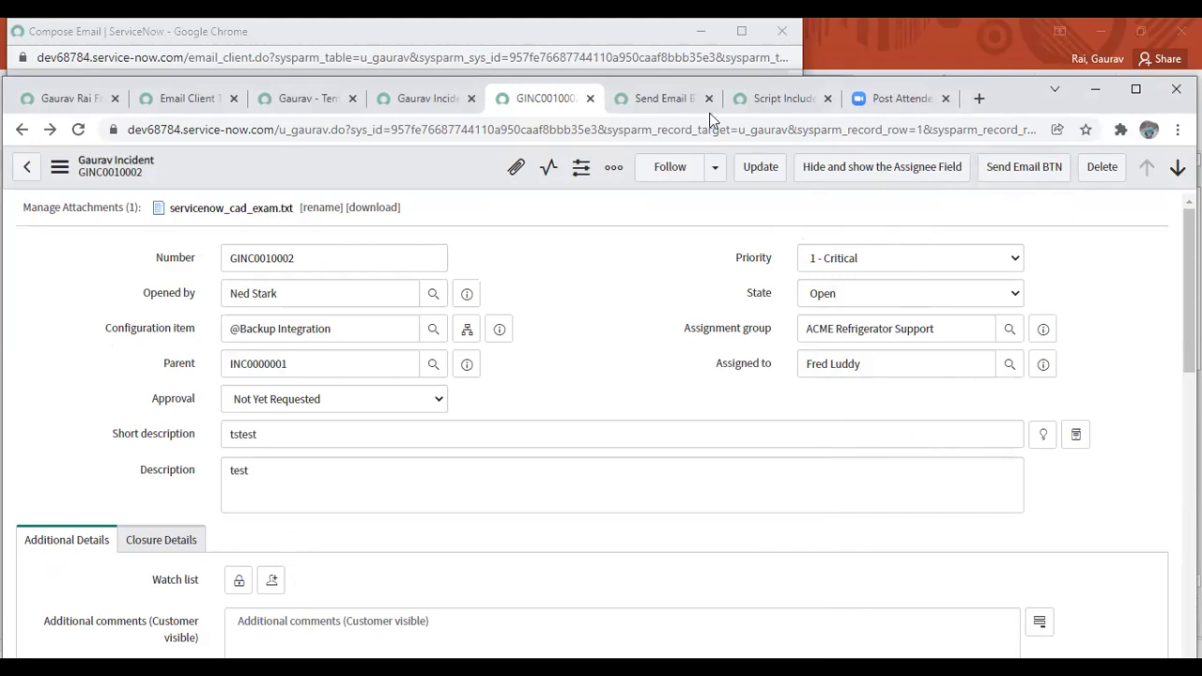
click(654, 99)
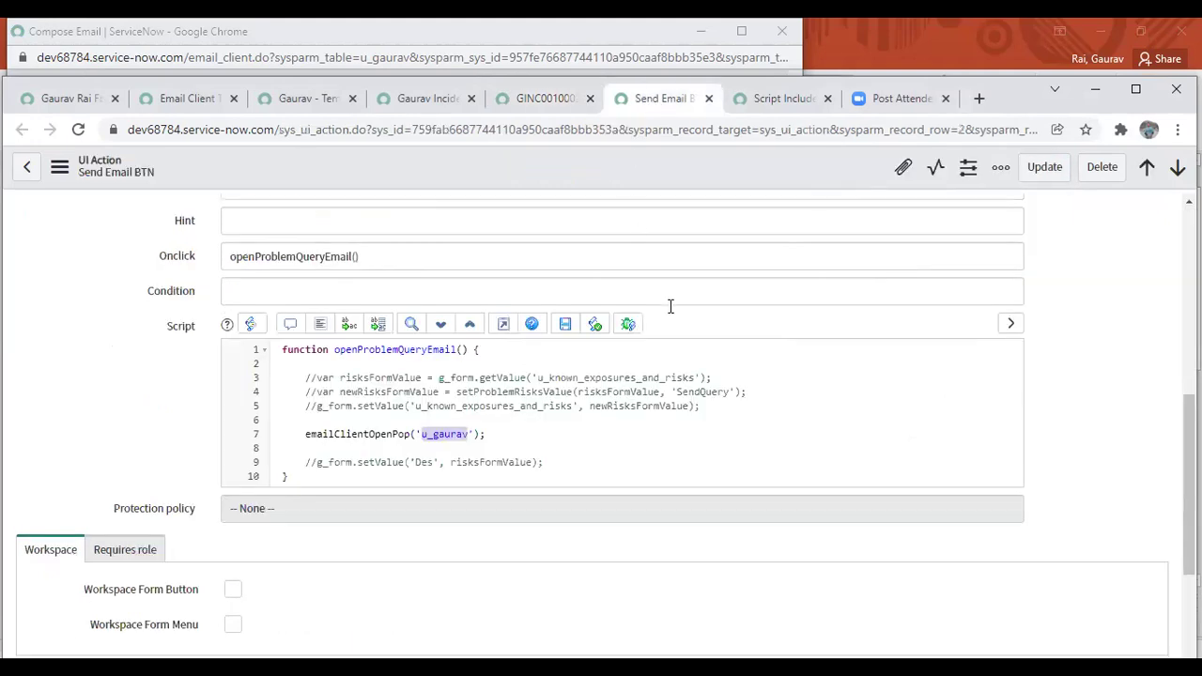
click(306, 435)
drag(306, 435, 485, 433)
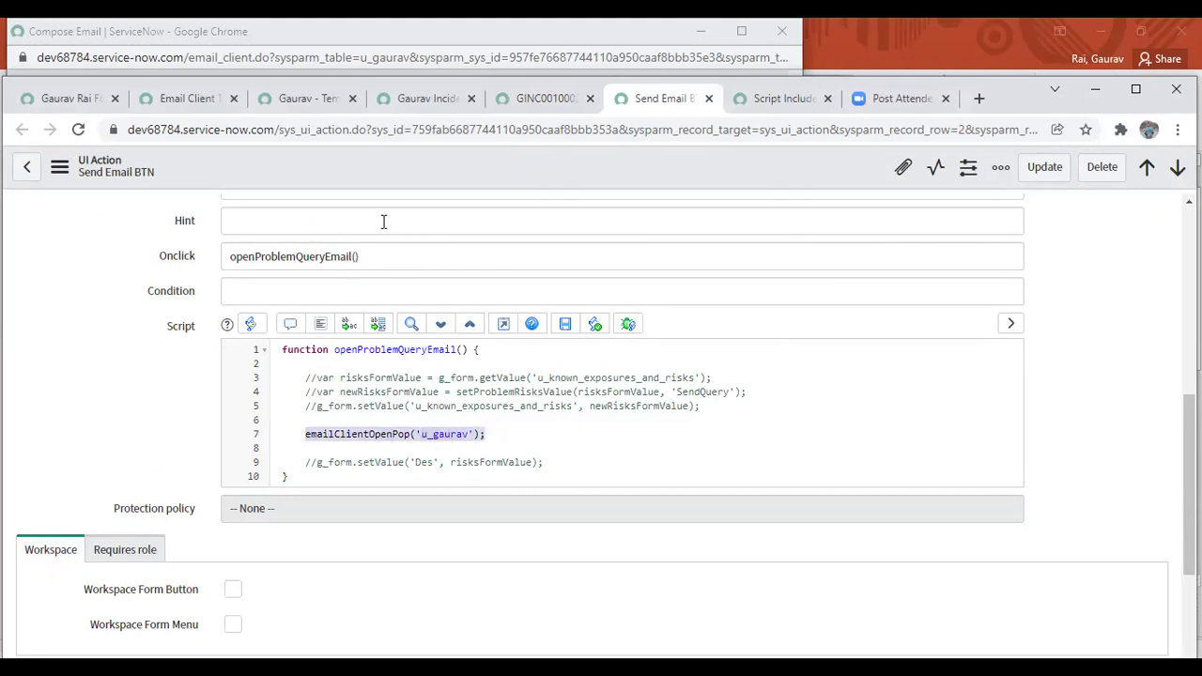
click(314, 103)
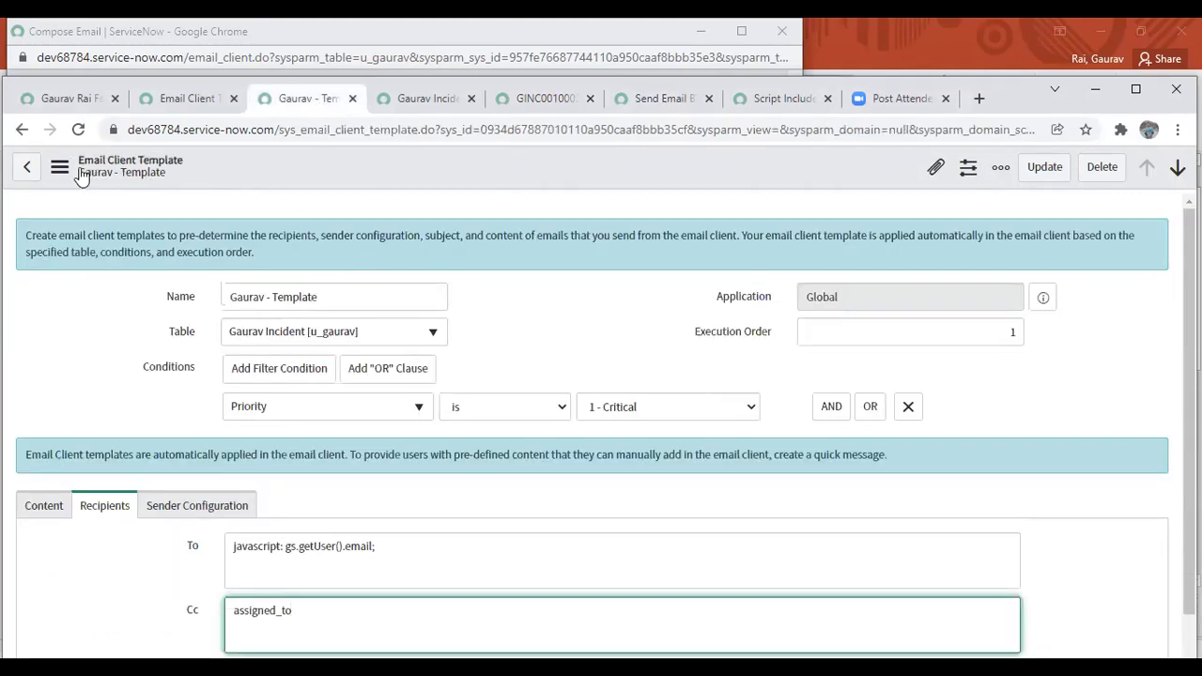
click(169, 174)
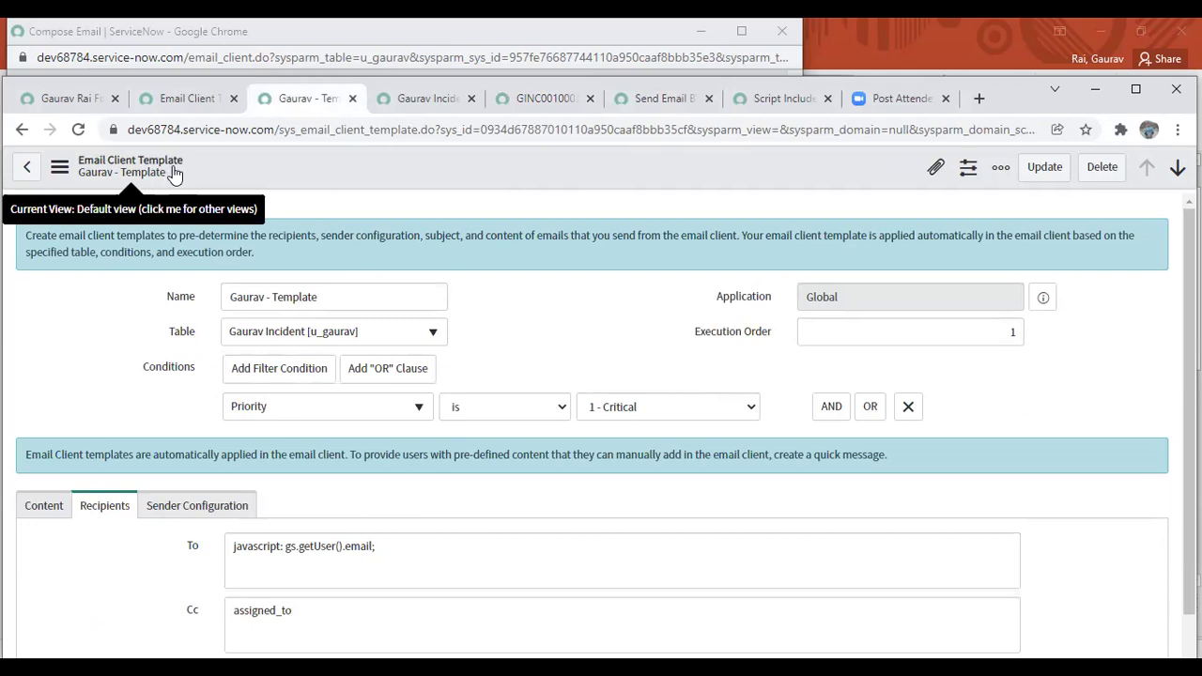
click(81, 98)
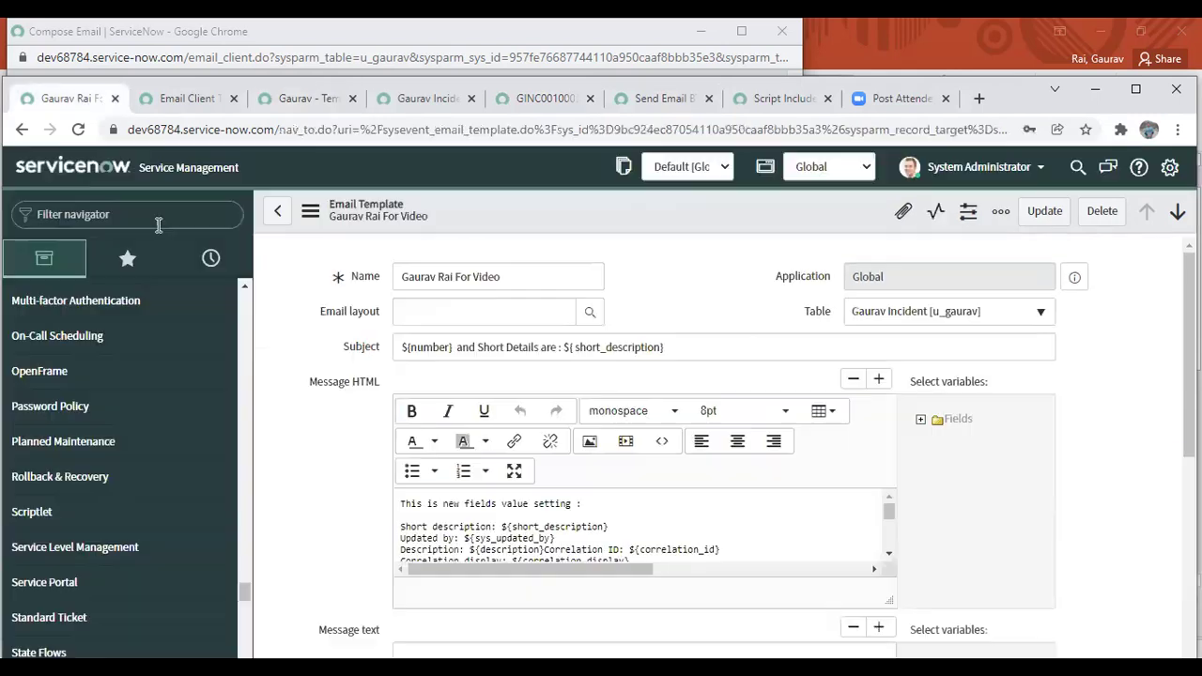
click(294, 98)
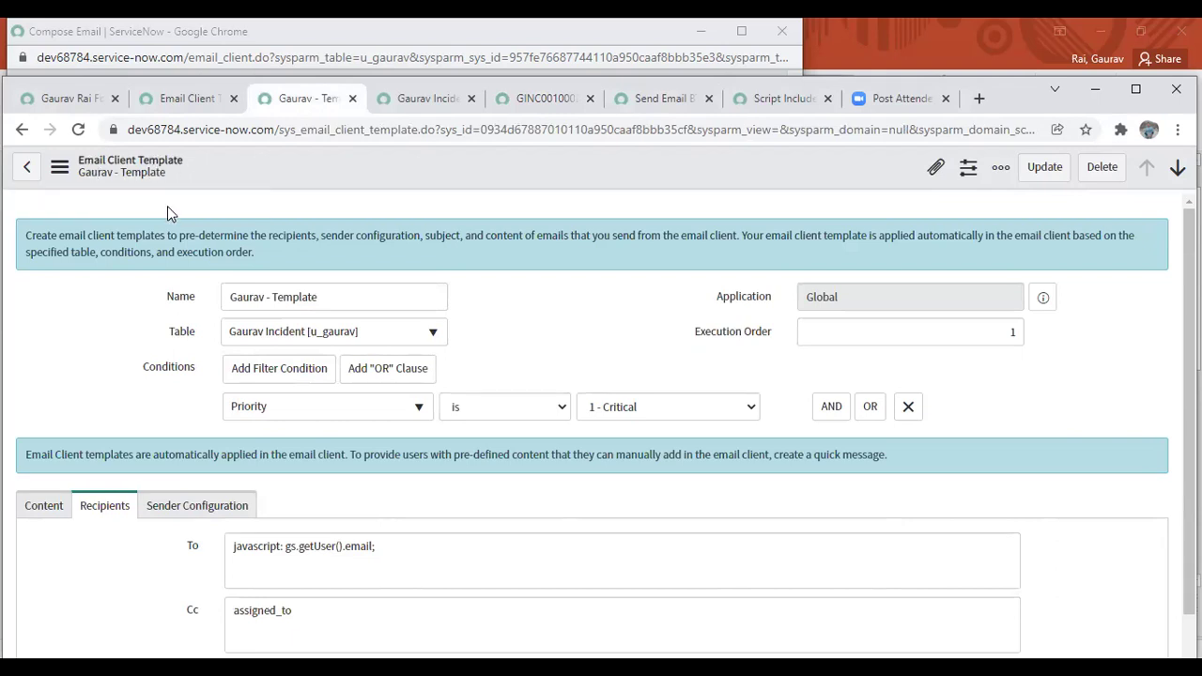
scroll(191, 326, down, 1)
scroll(107, 367, up, 1)
click(536, 105)
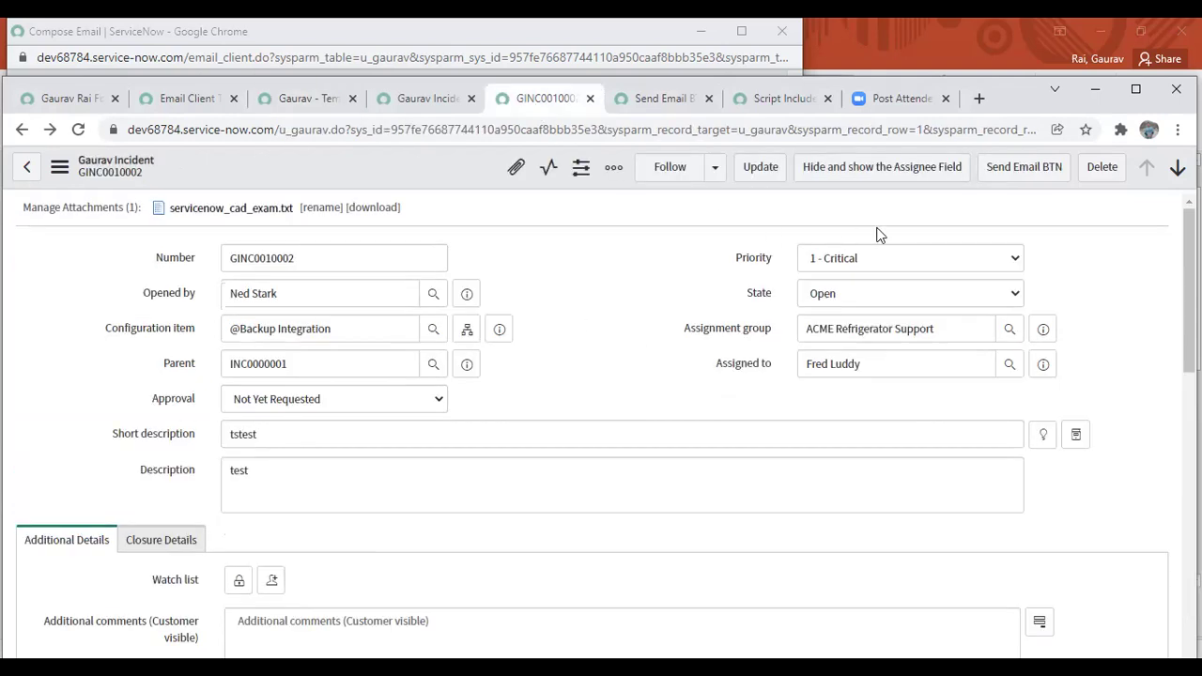
click(1009, 180)
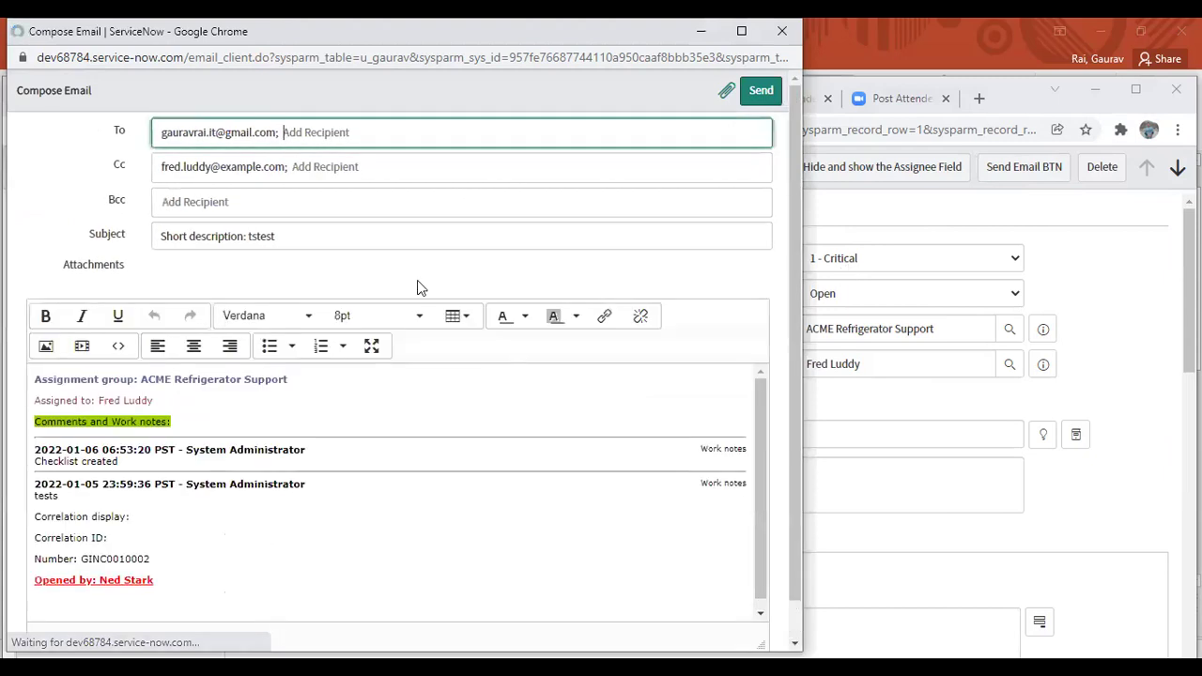
click(868, 215)
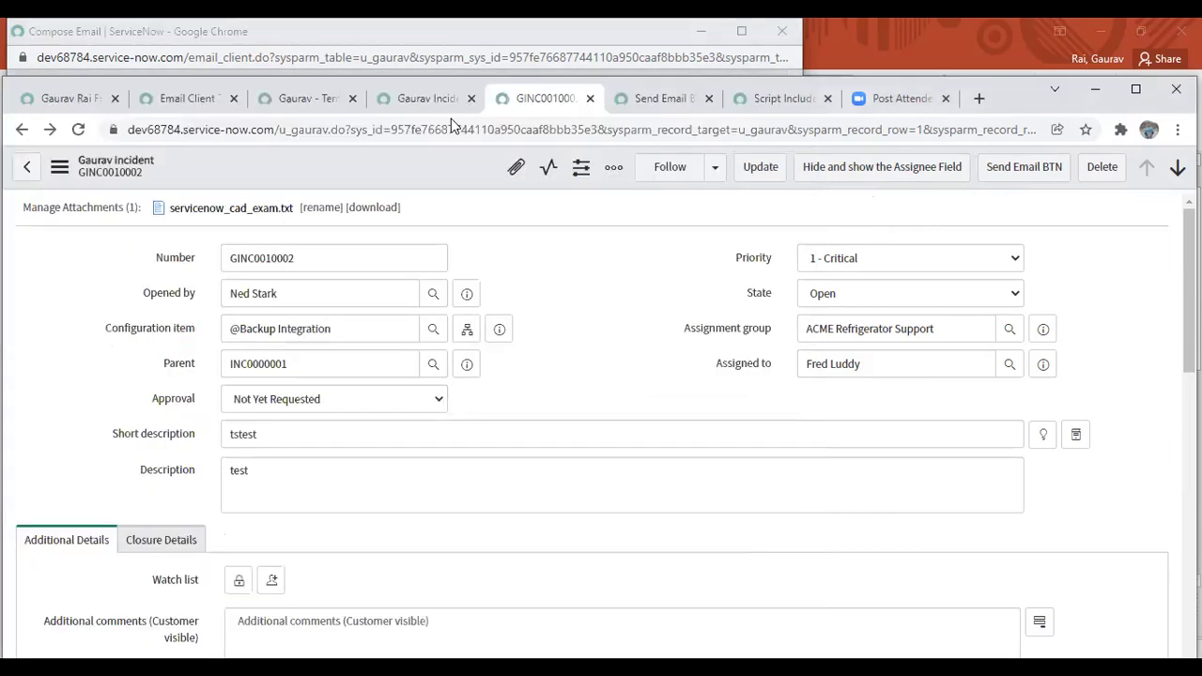
Review the 'Gaurav - Template' name and its Priority is 1 - Critical condition.
click(290, 108)
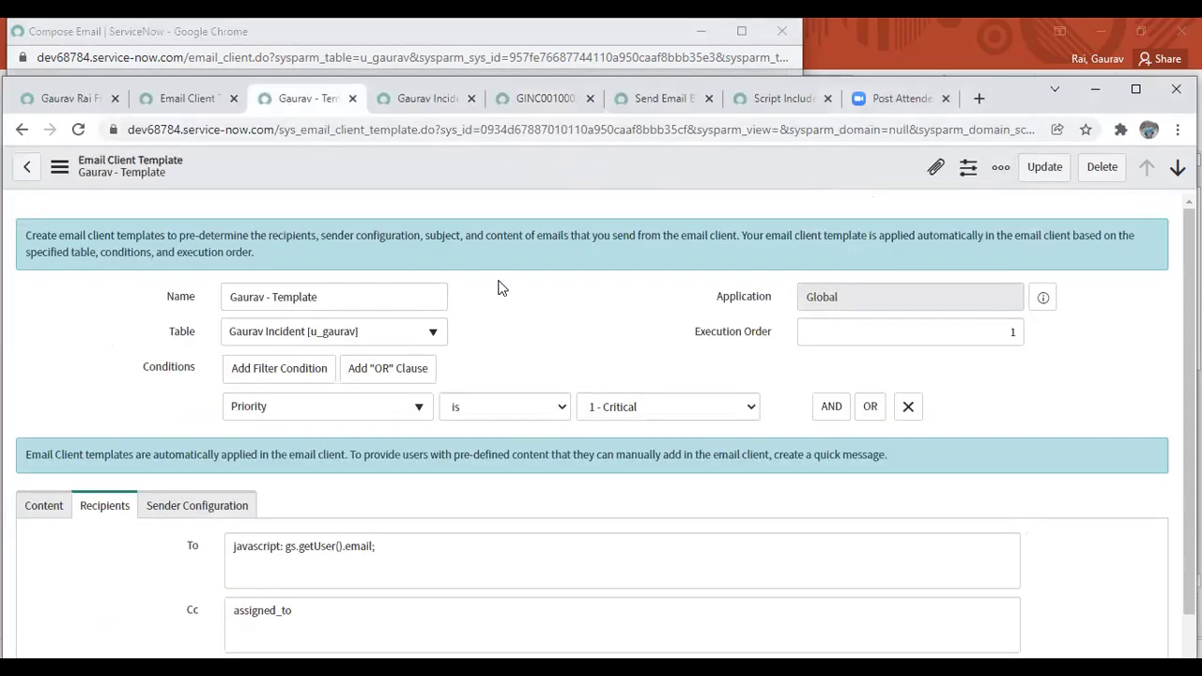
scroll(505, 311, down, 1)
scroll(255, 384, up, 1)
drag(225, 299, 391, 302)
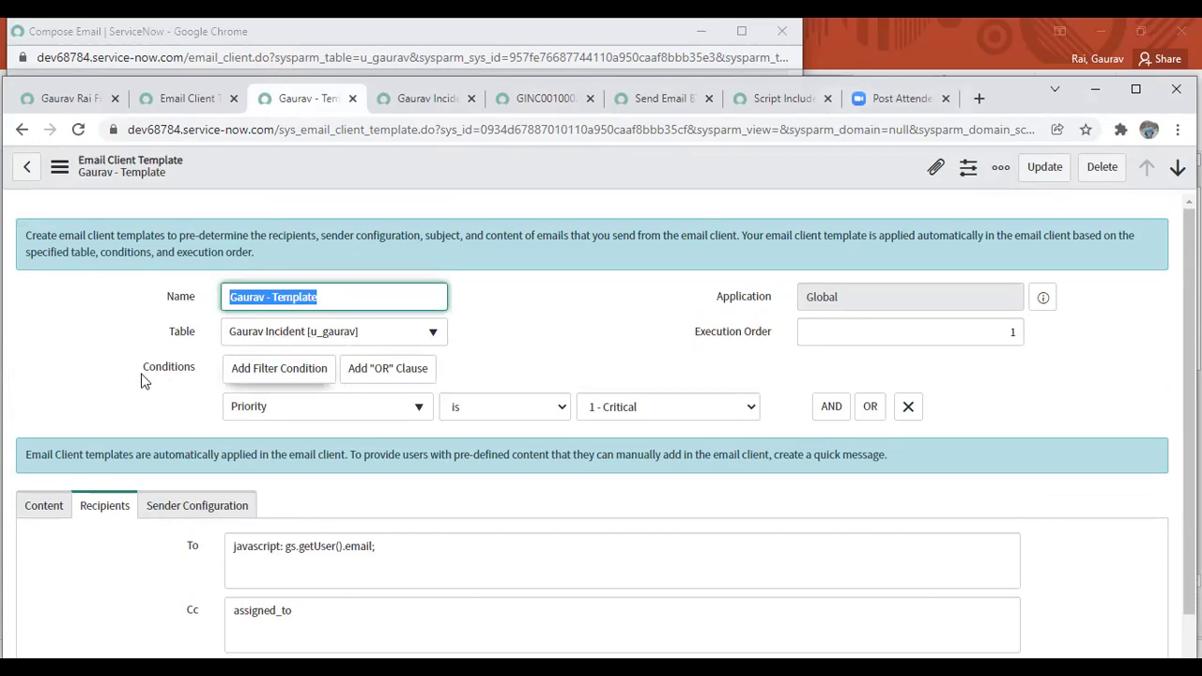
drag(141, 367, 198, 371)
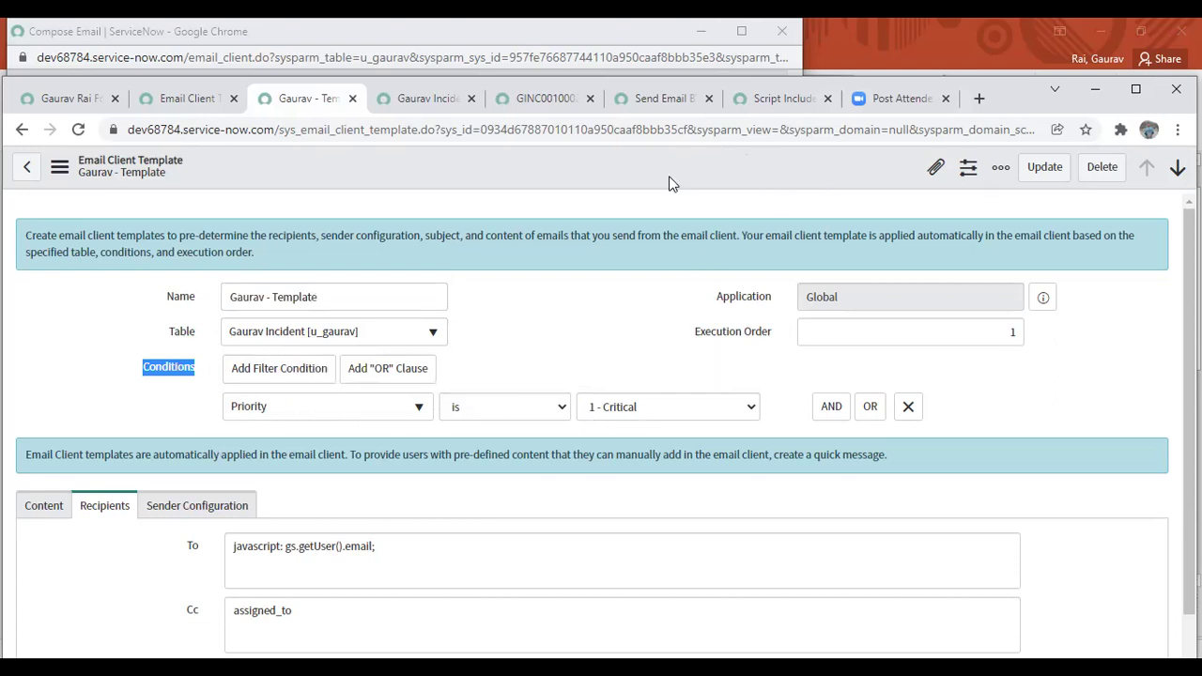
scroll(38, 431, down, 1)
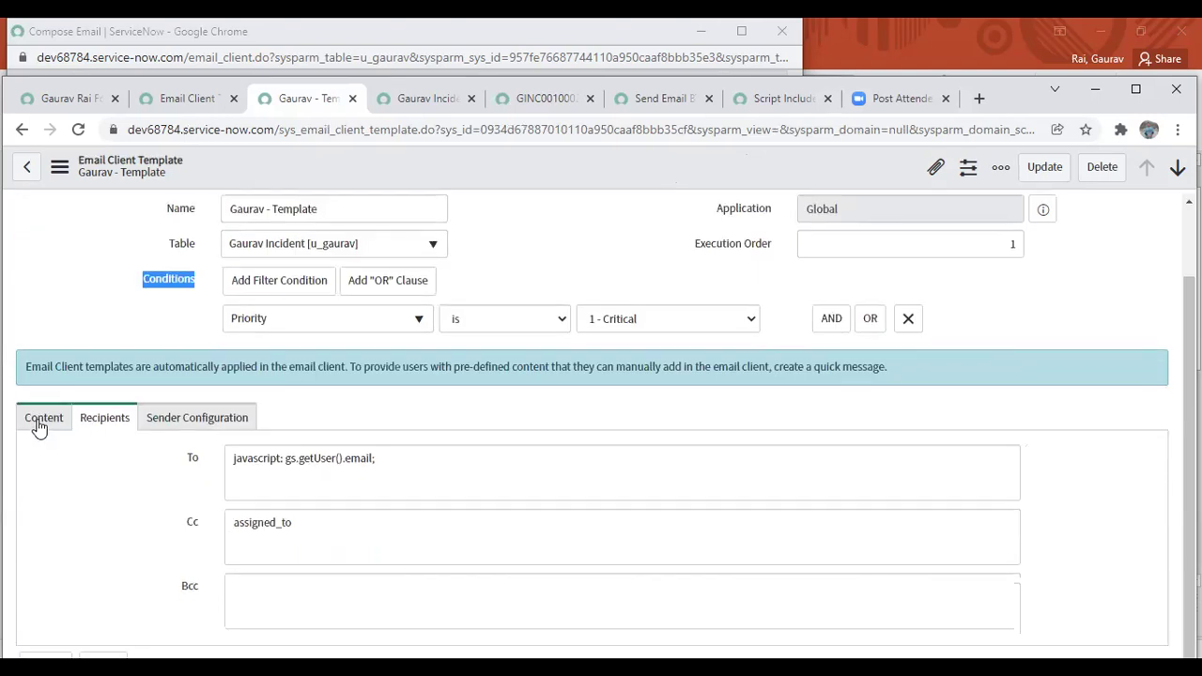
View the template's subject and body content and the send-email UI action script.
click(37, 427)
scroll(45, 423, down, 2)
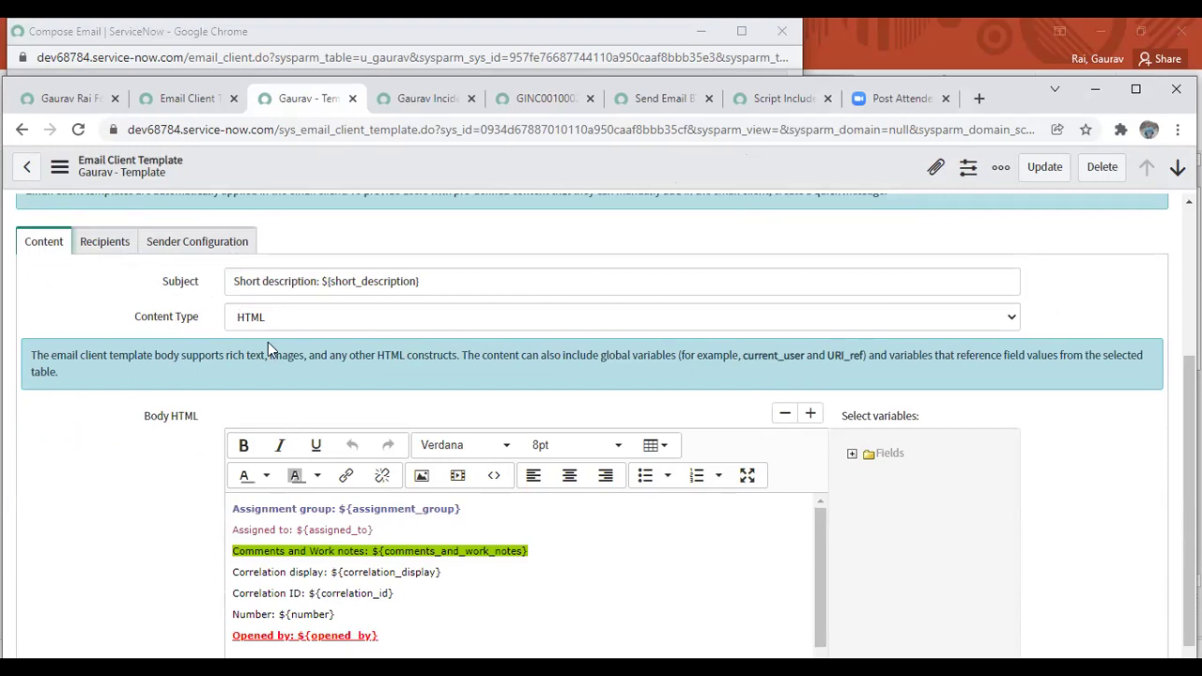
click(662, 99)
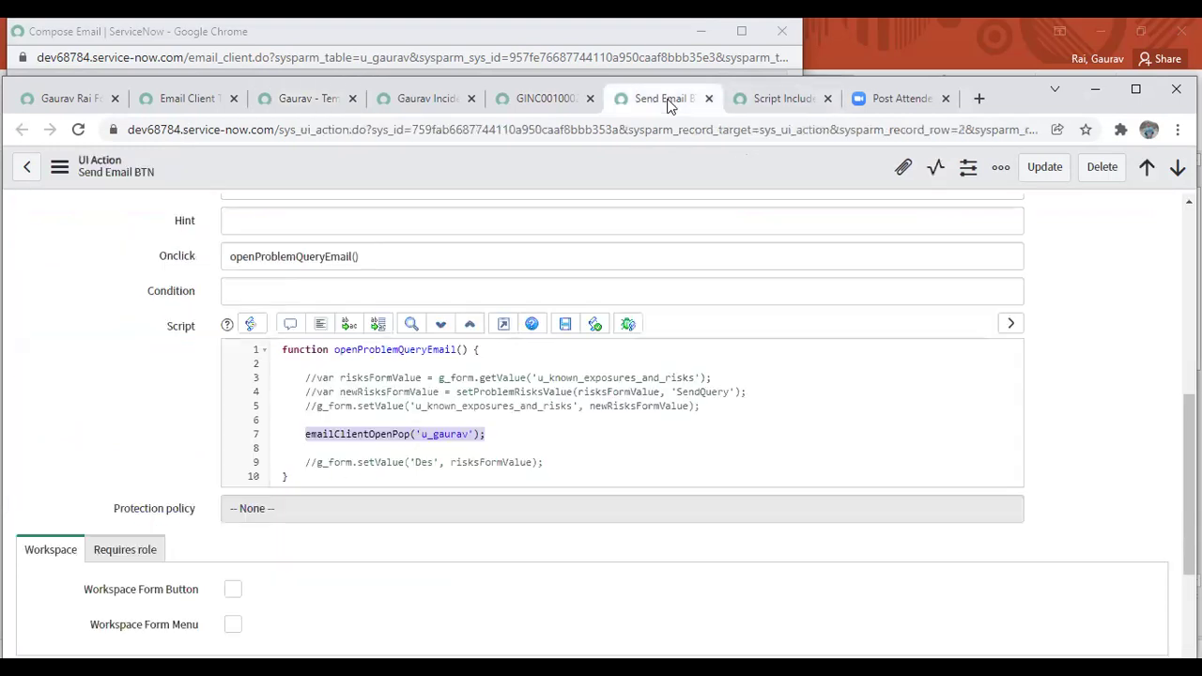
Open GINC0010002's compose email, select its generated body, and return to the incident.
click(552, 99)
click(1006, 166)
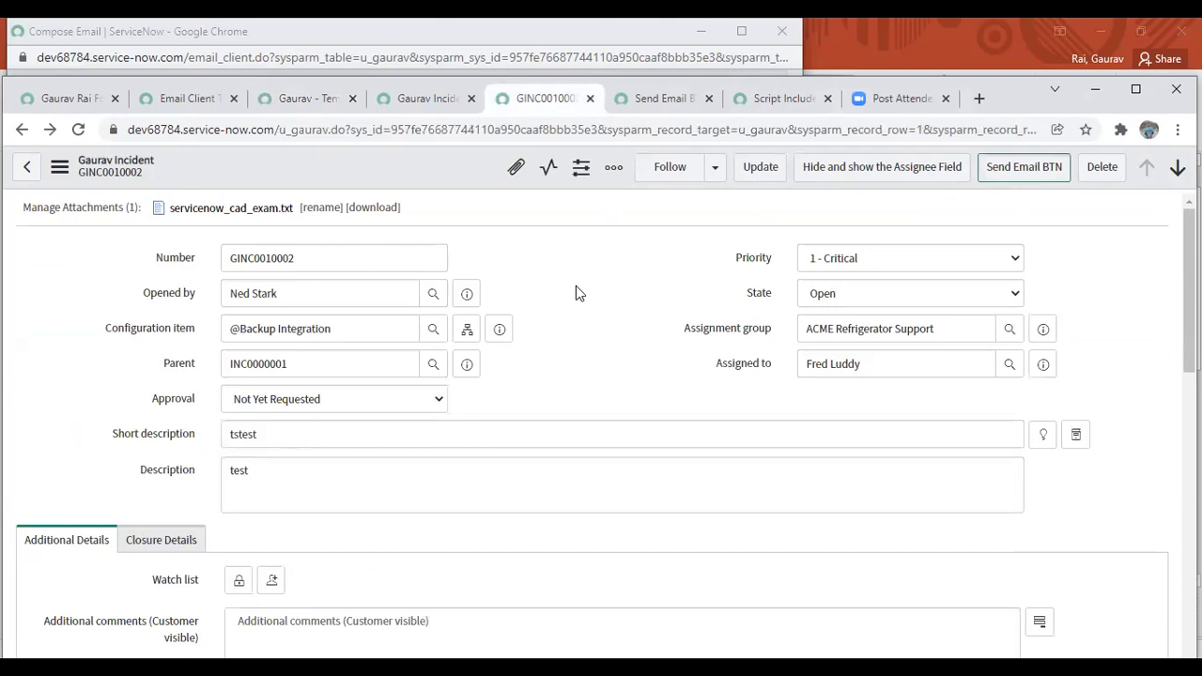
drag(150, 236, 89, 235)
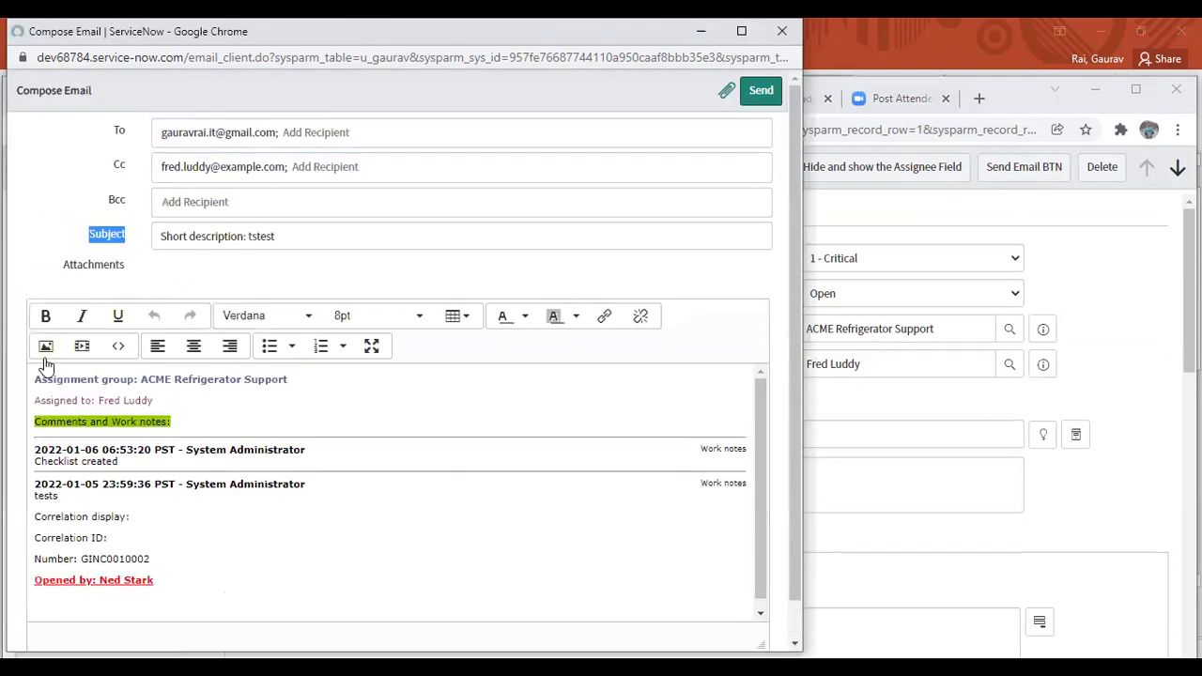
click(109, 400)
drag(109, 400, 206, 595)
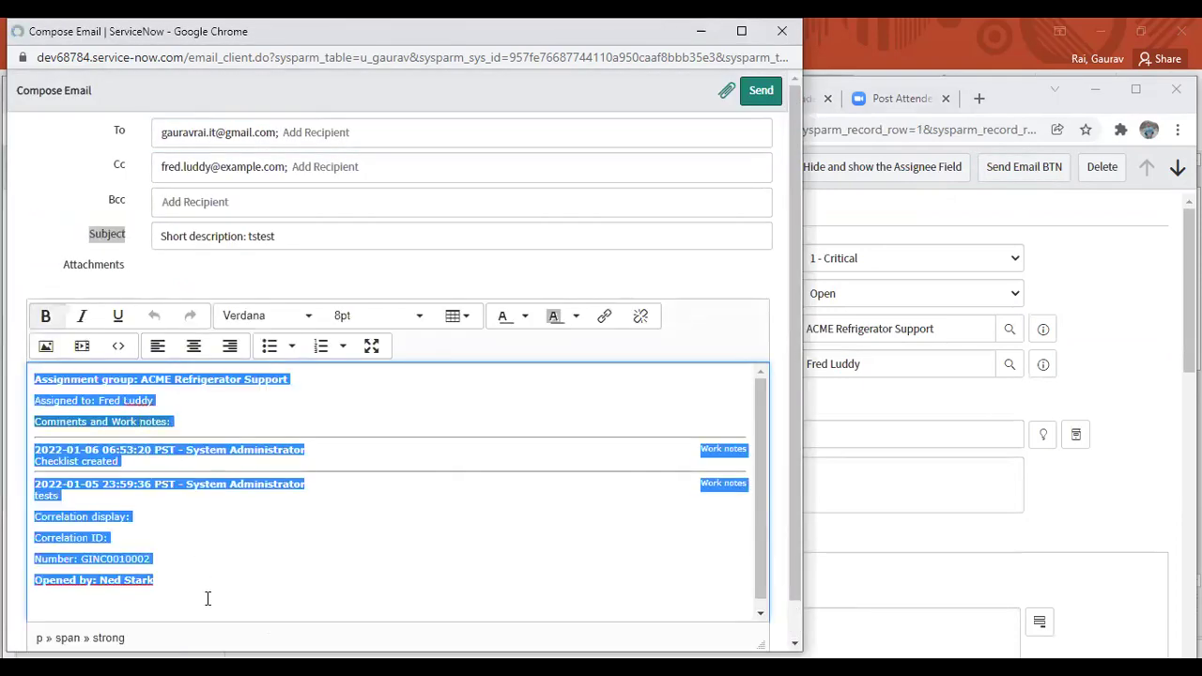
click(839, 225)
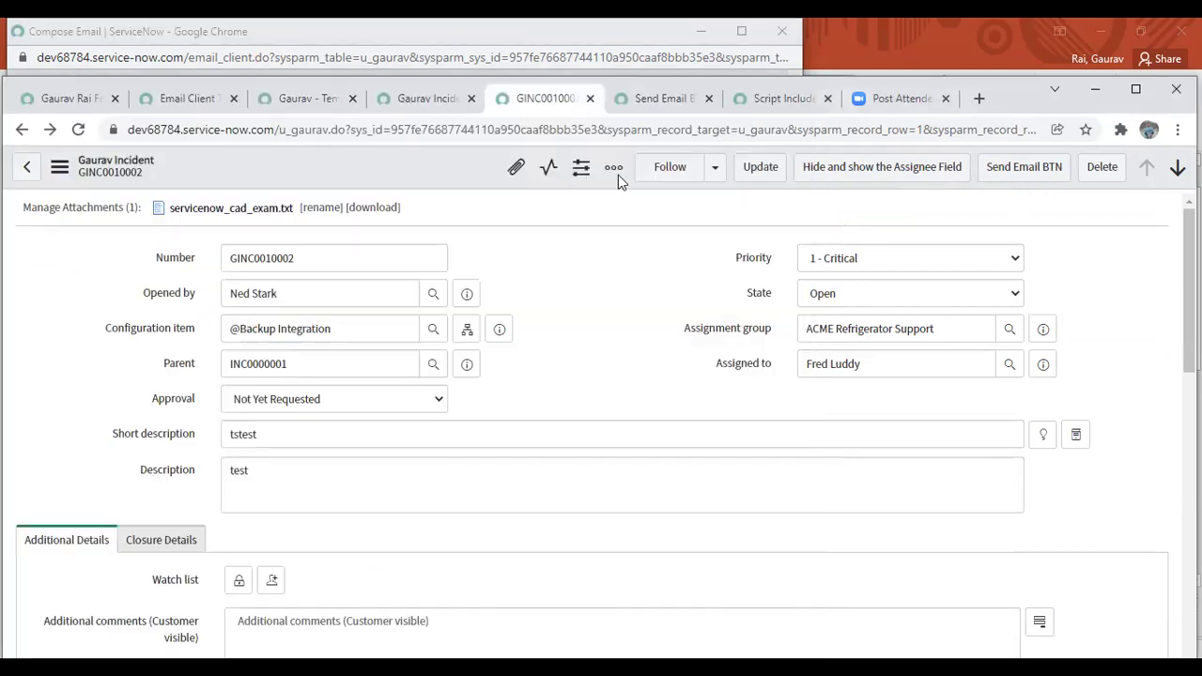
Highlight the template subject's fixed 'Short description:' text and its ${short_description} placeholder.
click(308, 102)
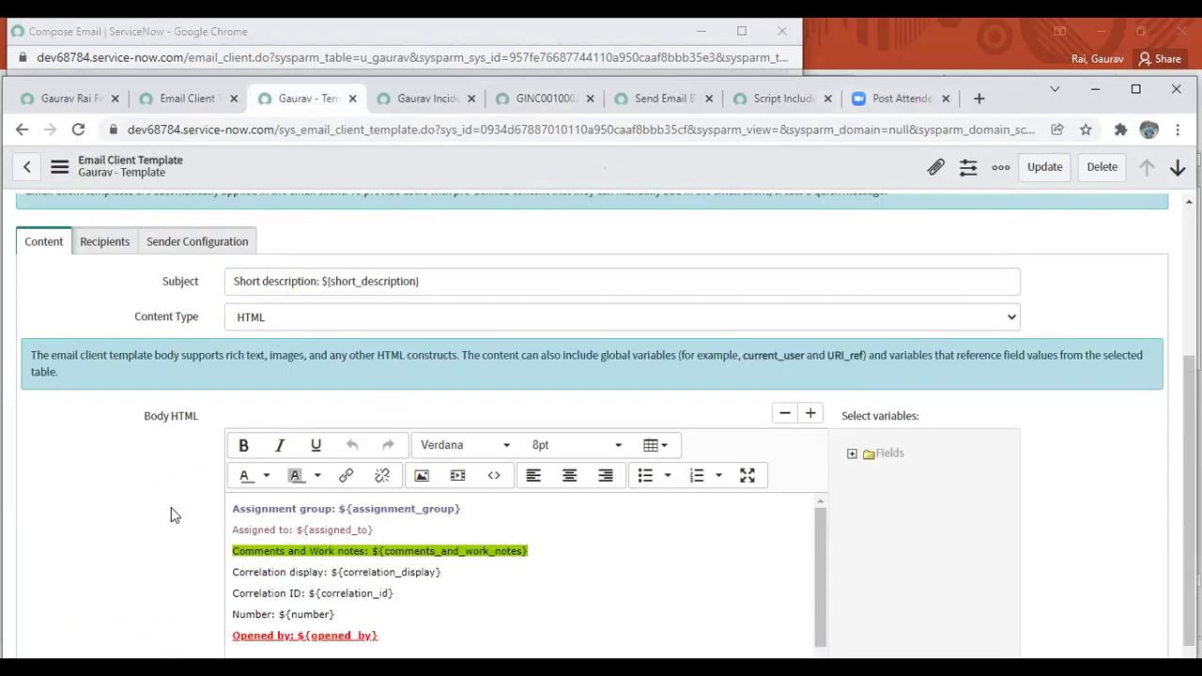
scroll(171, 507, down, 1)
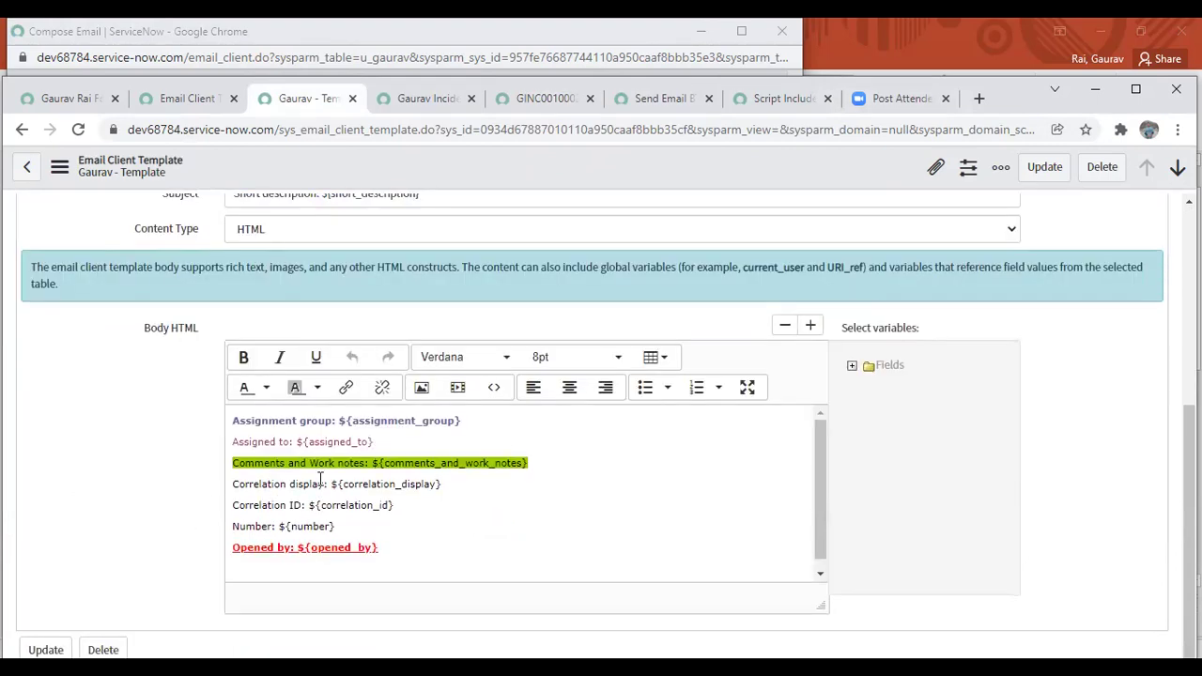
scroll(399, 514, up, 1)
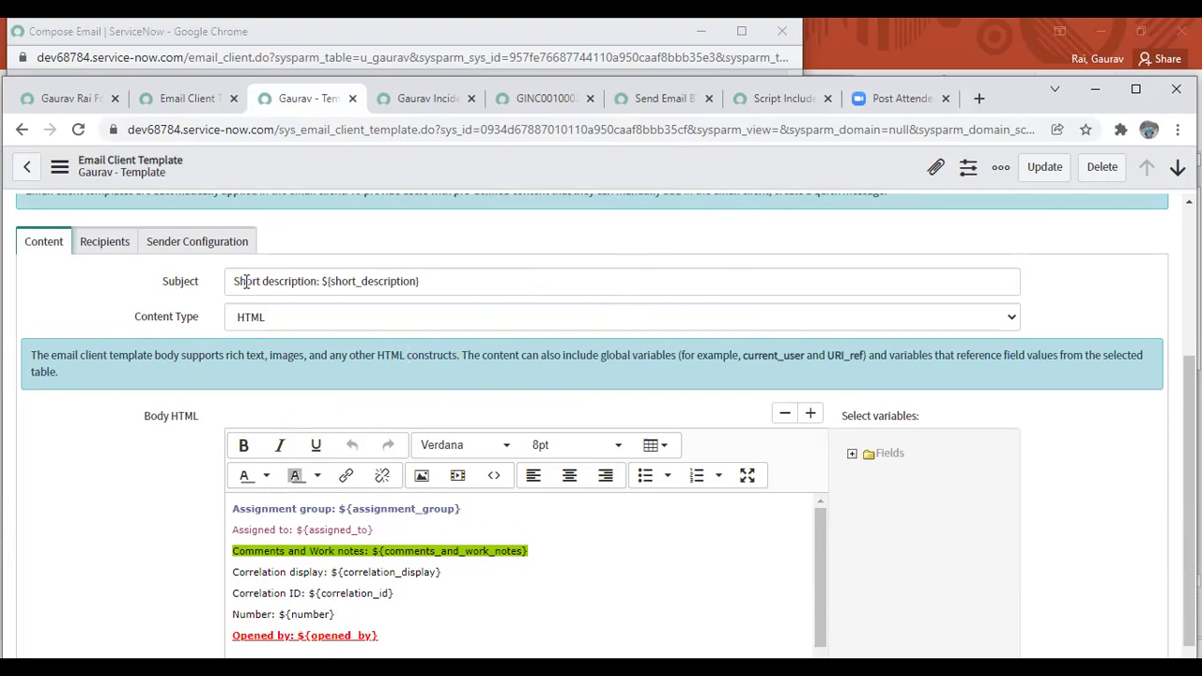
drag(235, 282, 324, 284)
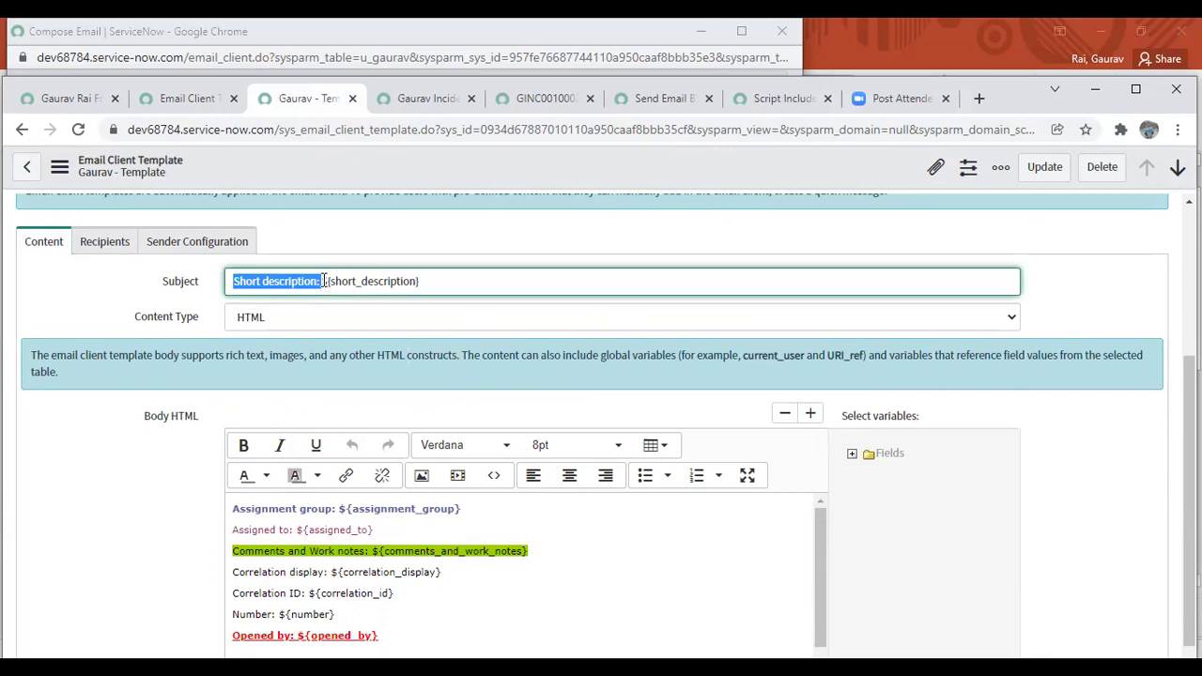
click(322, 281)
drag(322, 282, 419, 282)
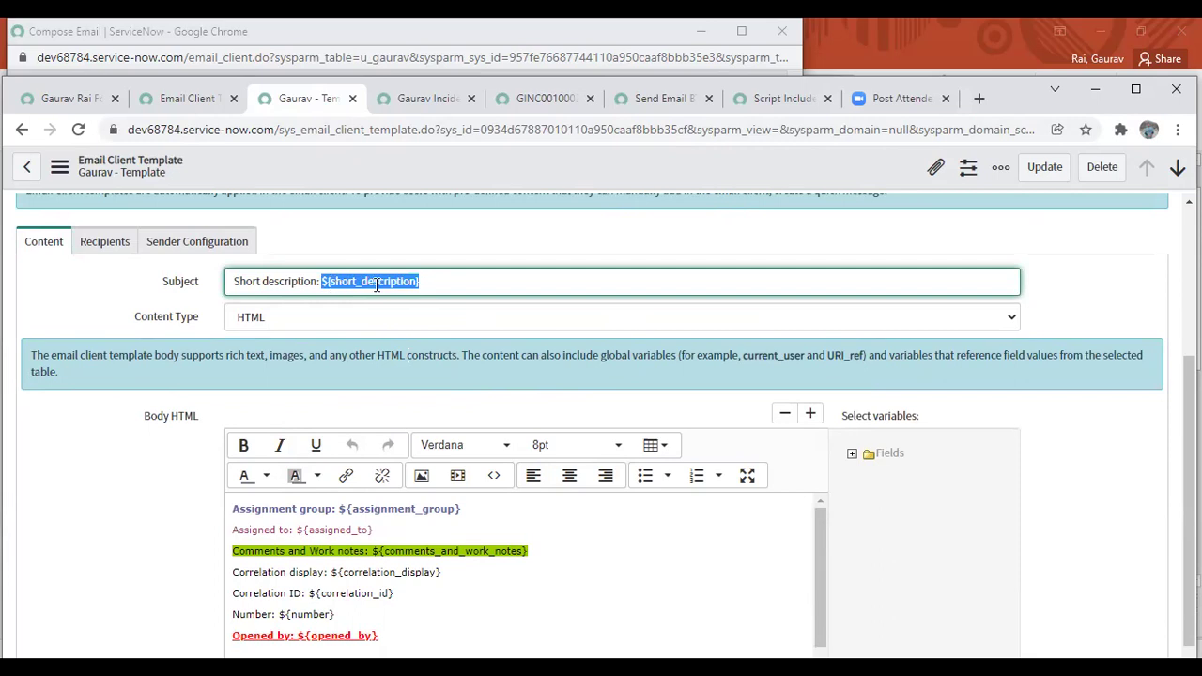
click(590, 100)
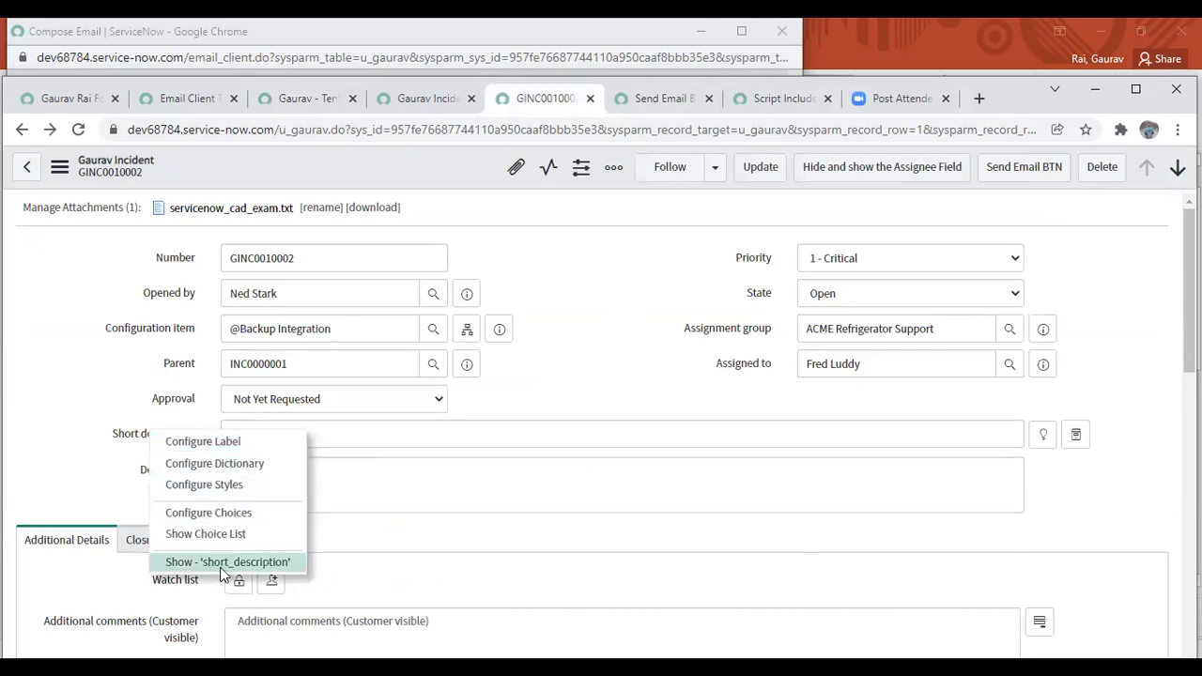
Select the template's HTML body with field variables like ${number} and ${assigned_to}.
click(342, 106)
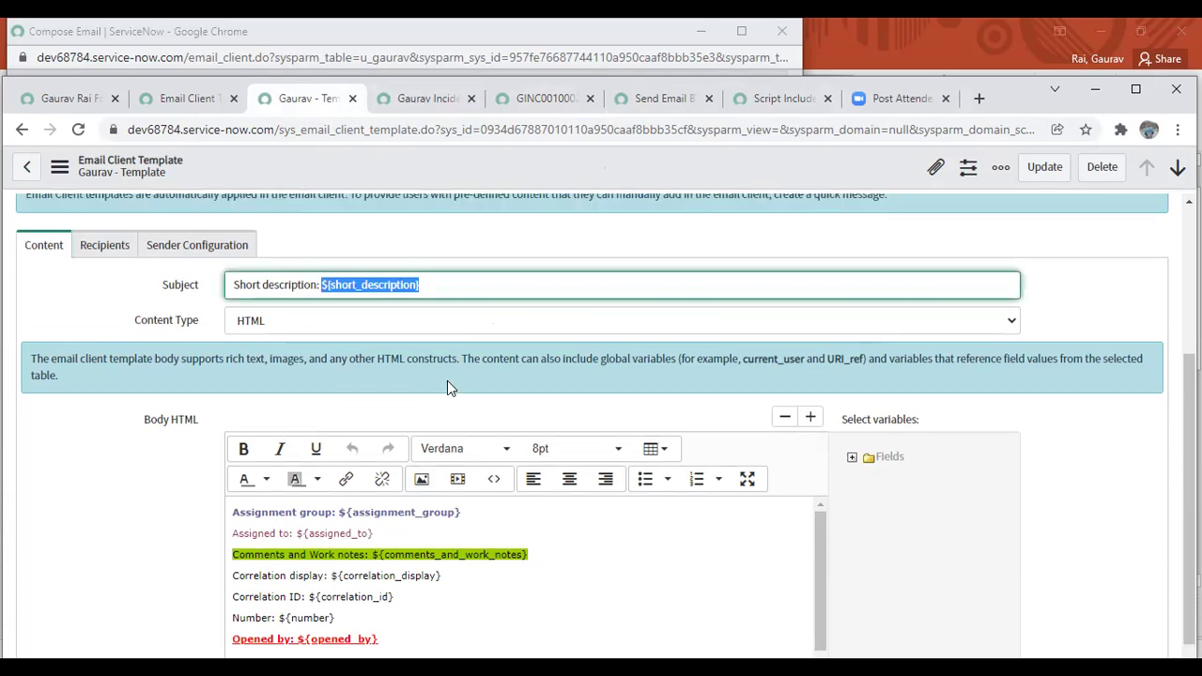
scroll(447, 388, up, 3)
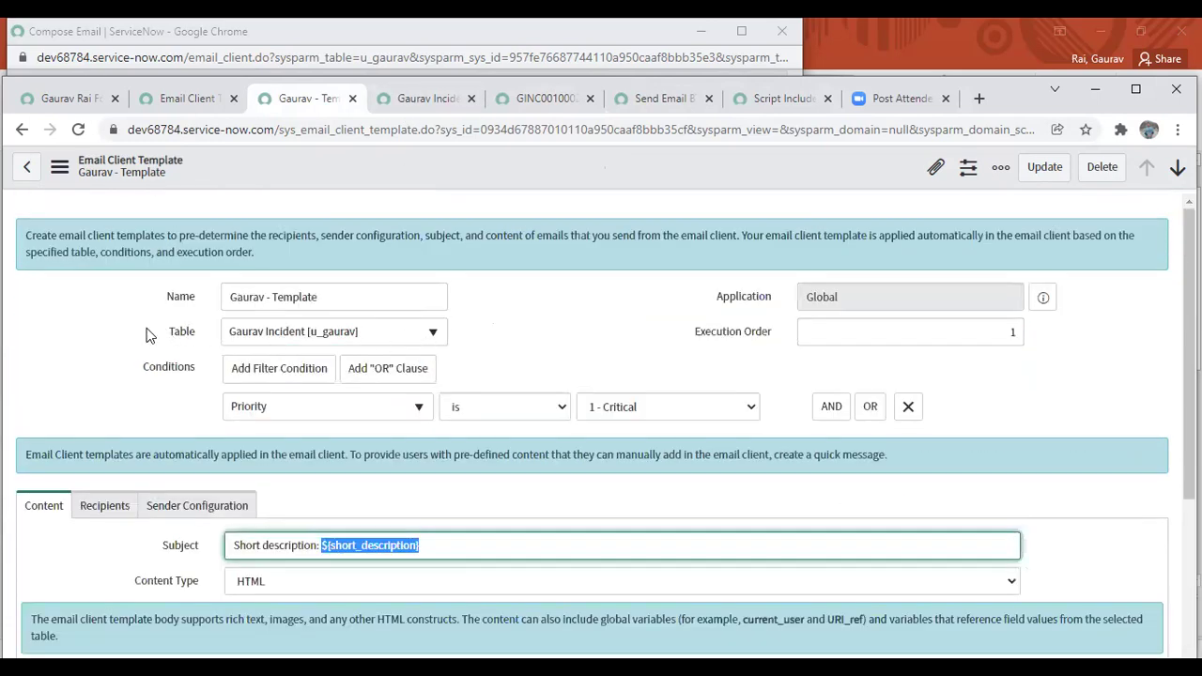
scroll(376, 423, down, 2)
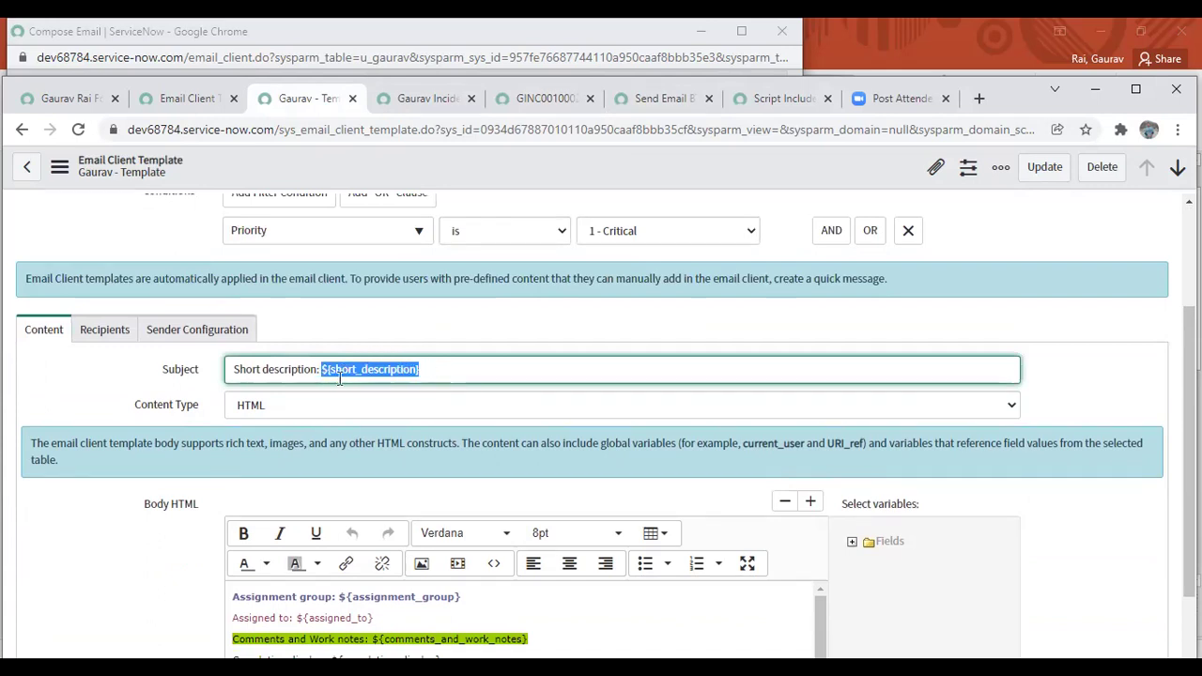
scroll(467, 372, down, 2)
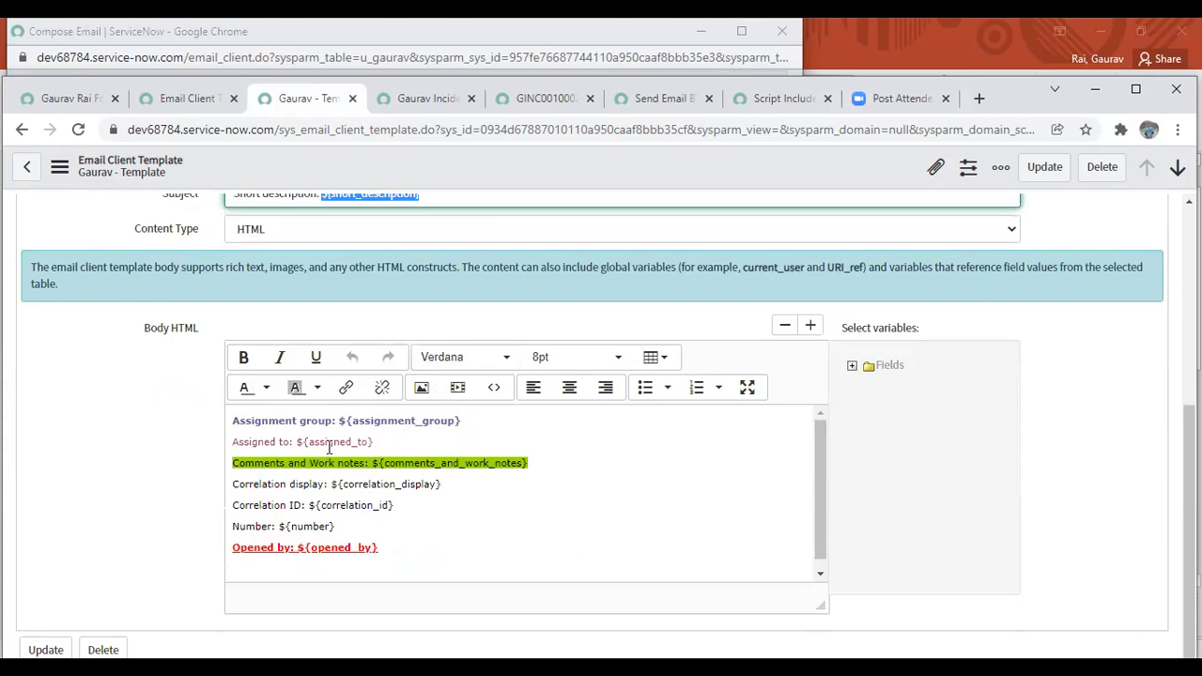
drag(387, 554, 234, 430)
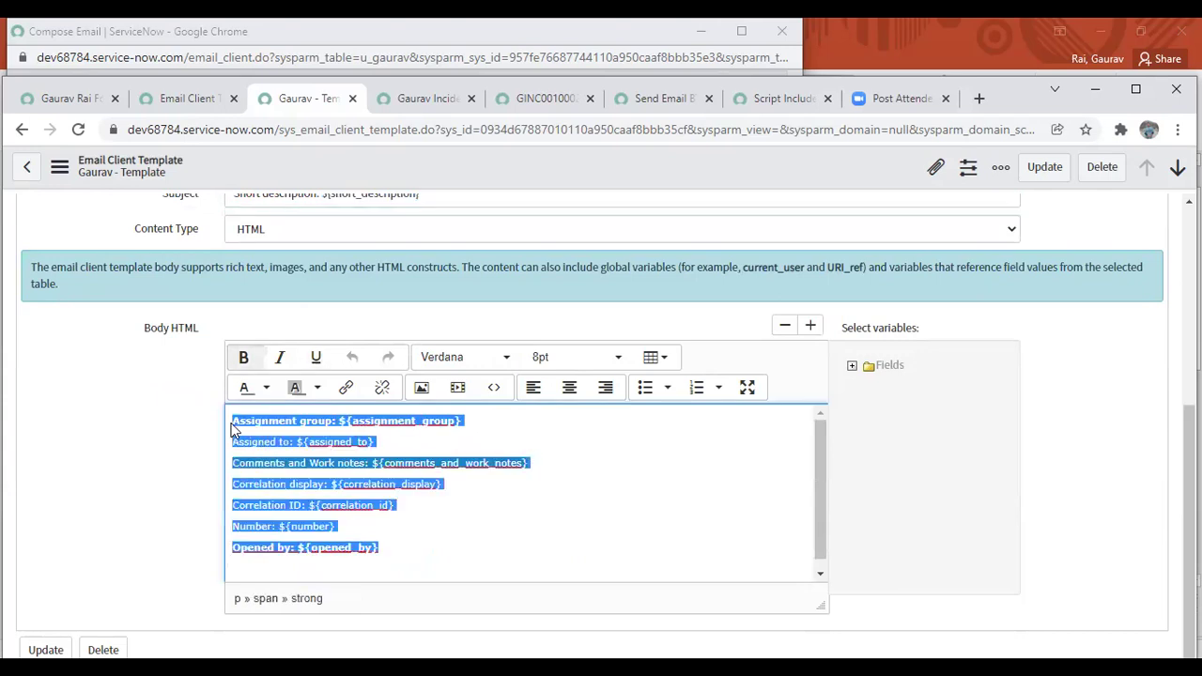
click(540, 100)
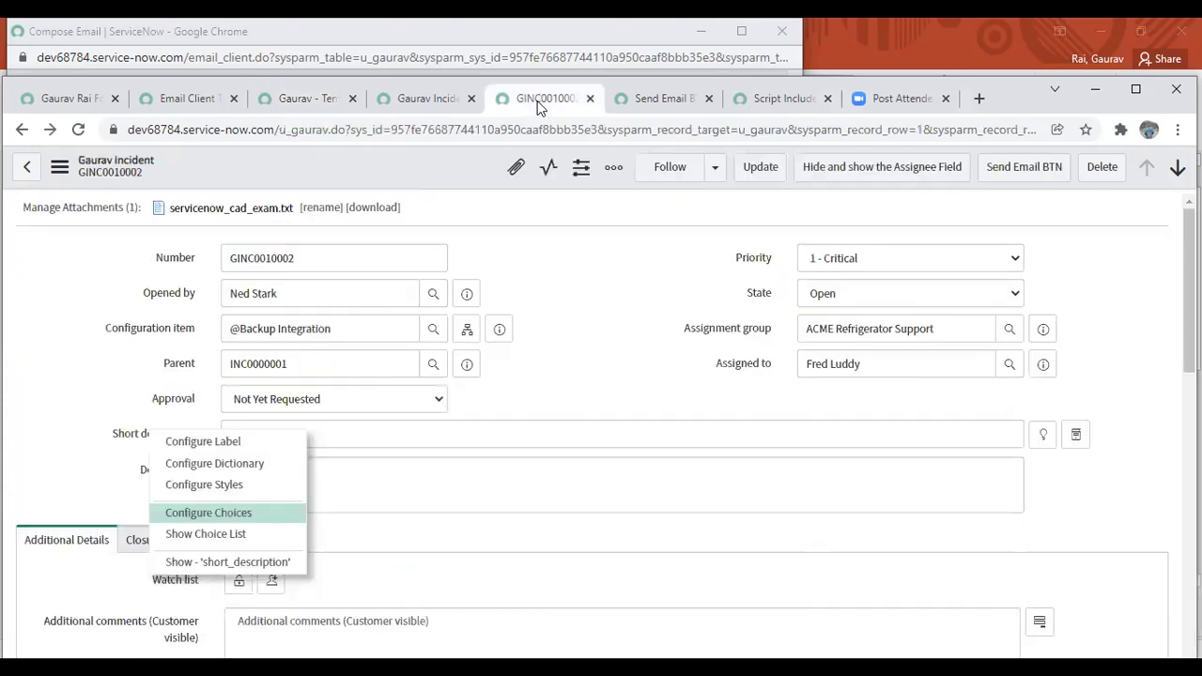
click(308, 99)
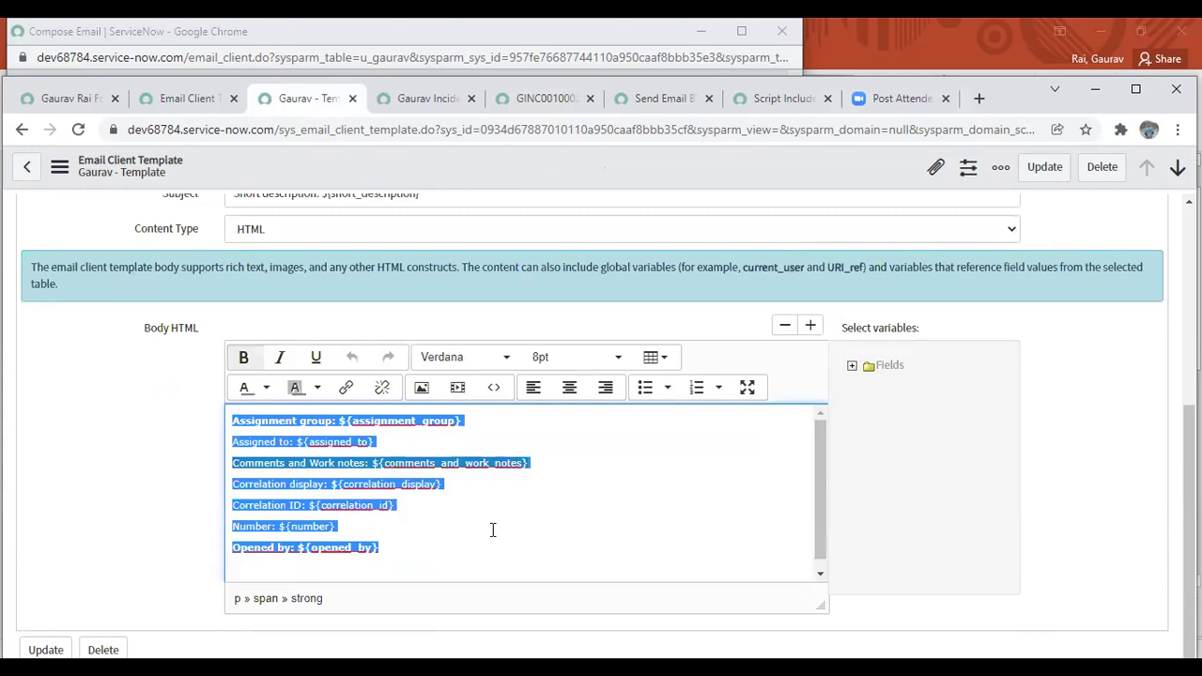
scroll(498, 535, up, 2)
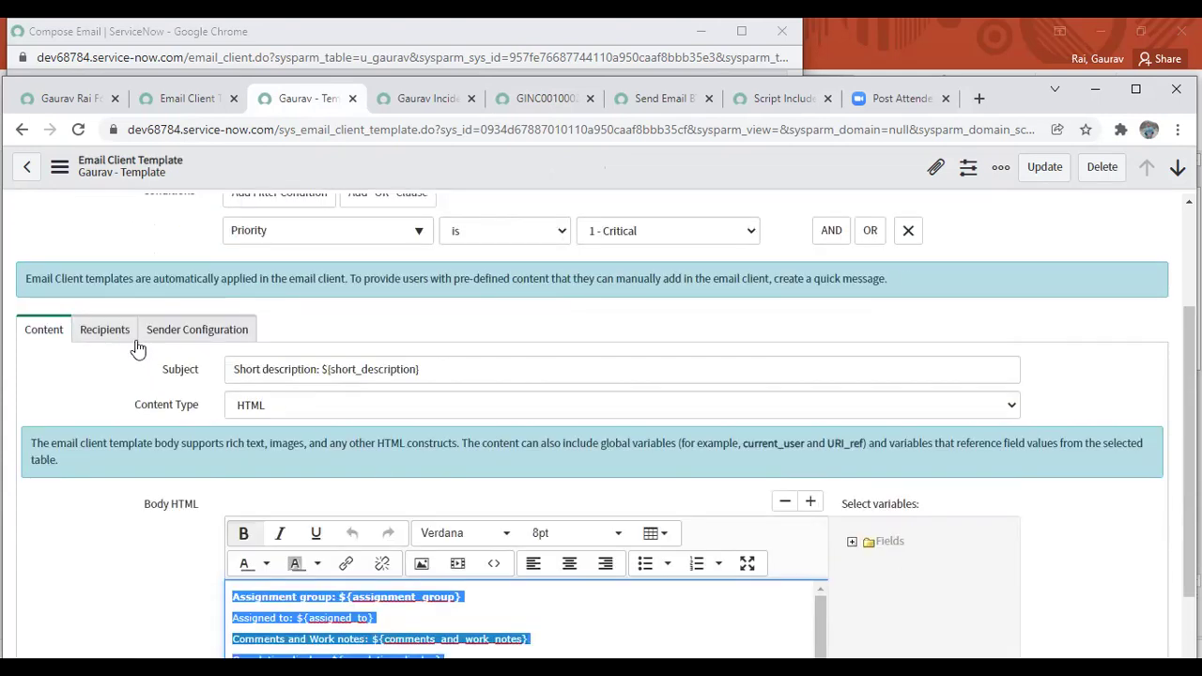
Show the template's Recipients and highlight parts of the To value javascript: gs.getUser().email;.
click(103, 330)
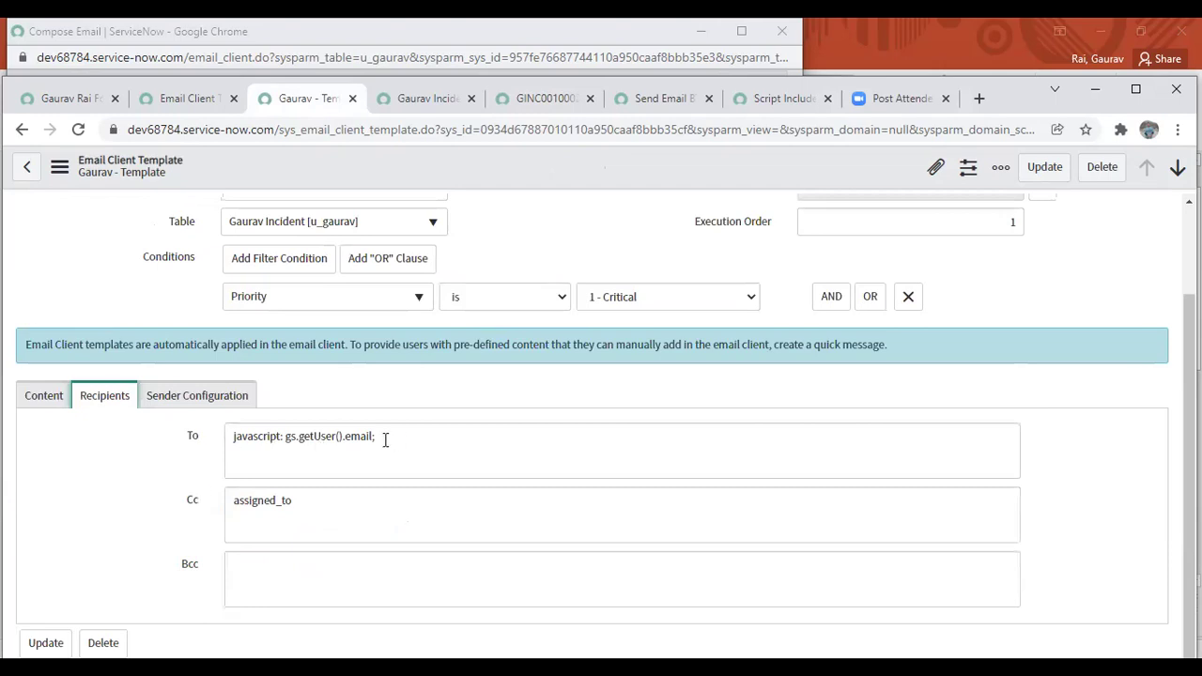
drag(383, 438, 222, 443)
click(283, 439)
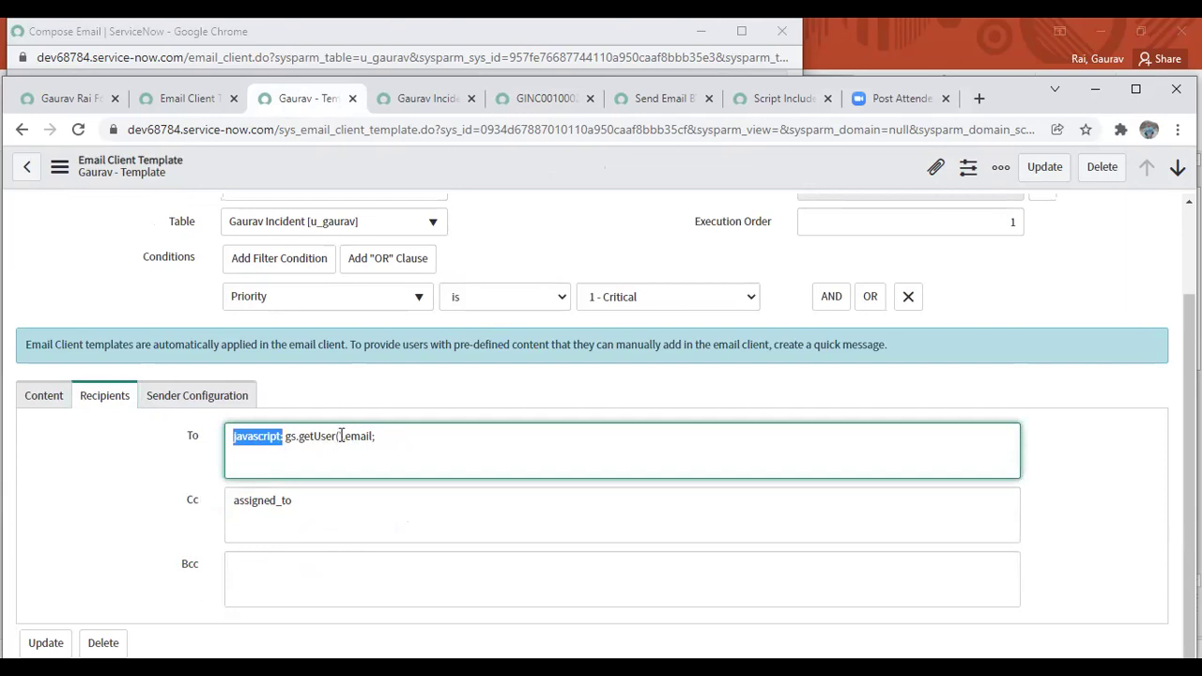
drag(343, 435, 286, 436)
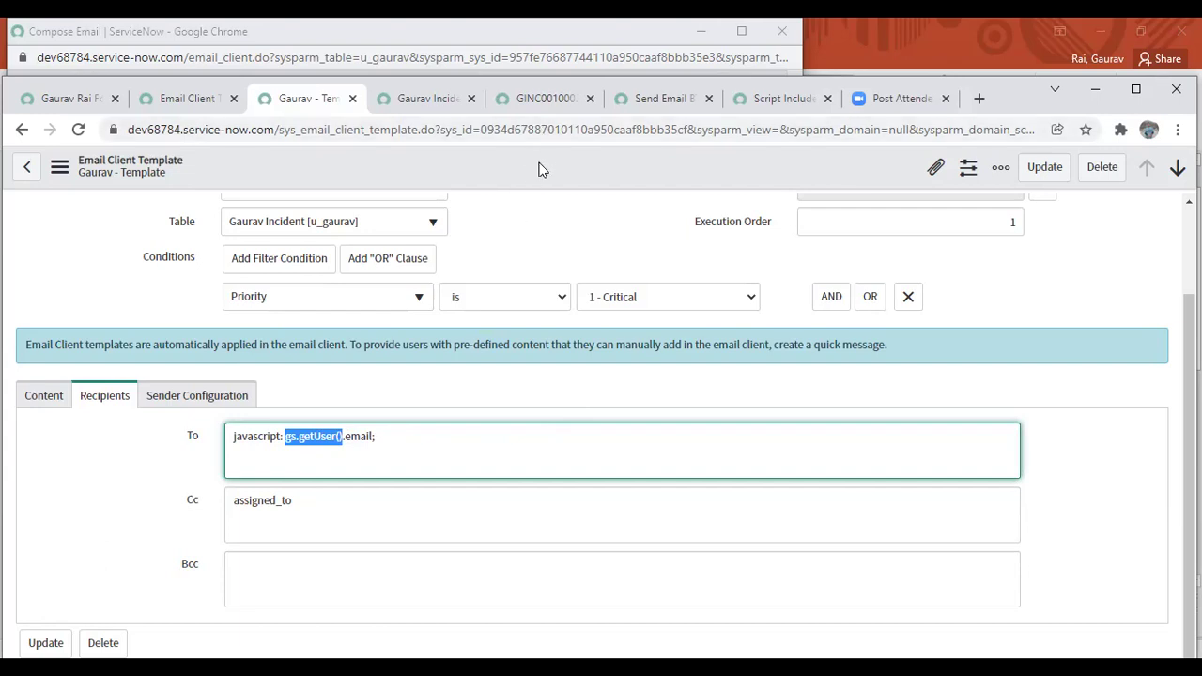
click(394, 438)
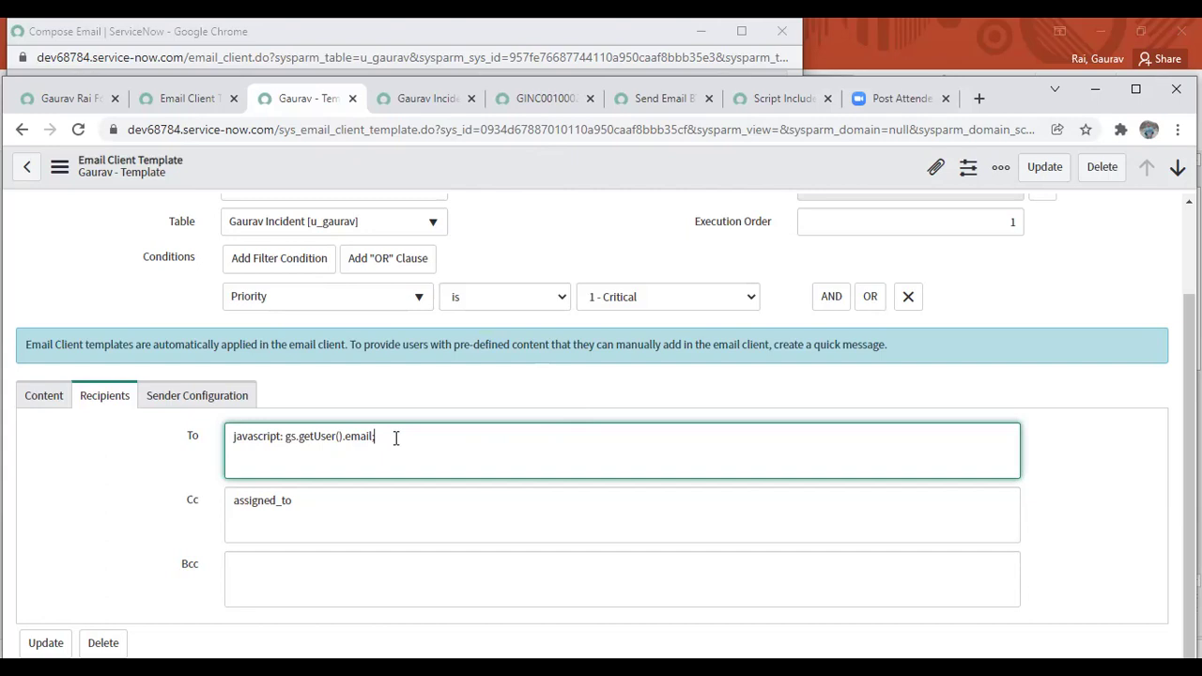
drag(375, 437, 343, 438)
Check the filled To address in the incident's compose email, then return to the template.
click(549, 100)
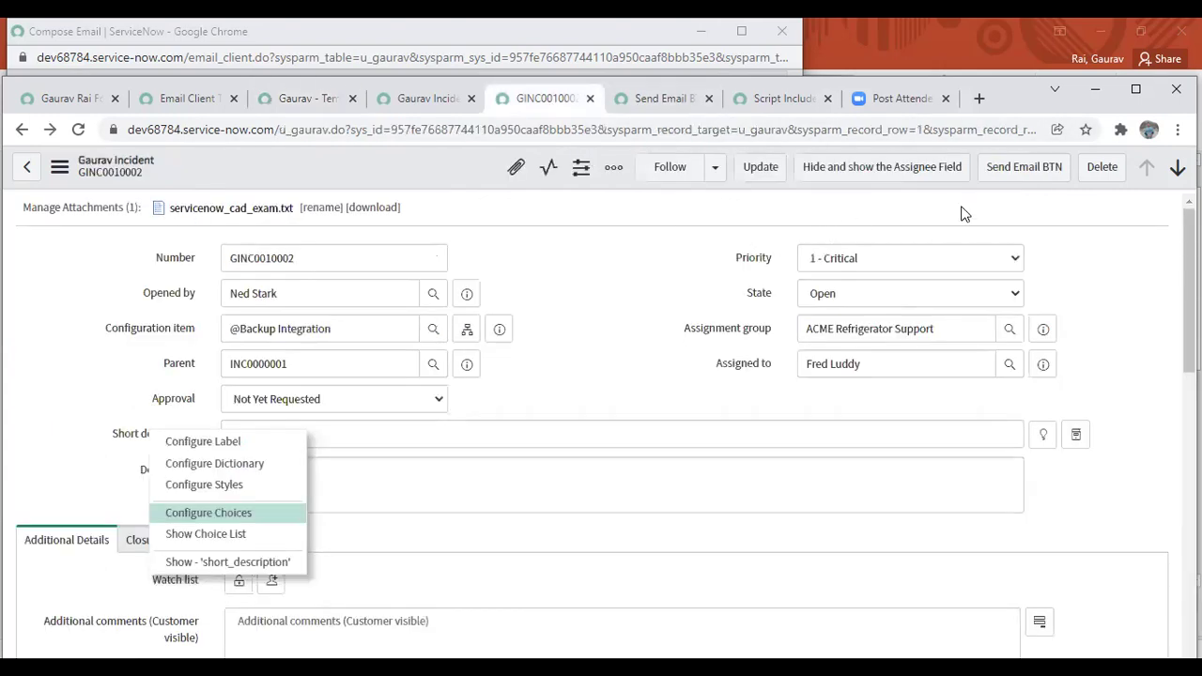
click(1024, 169)
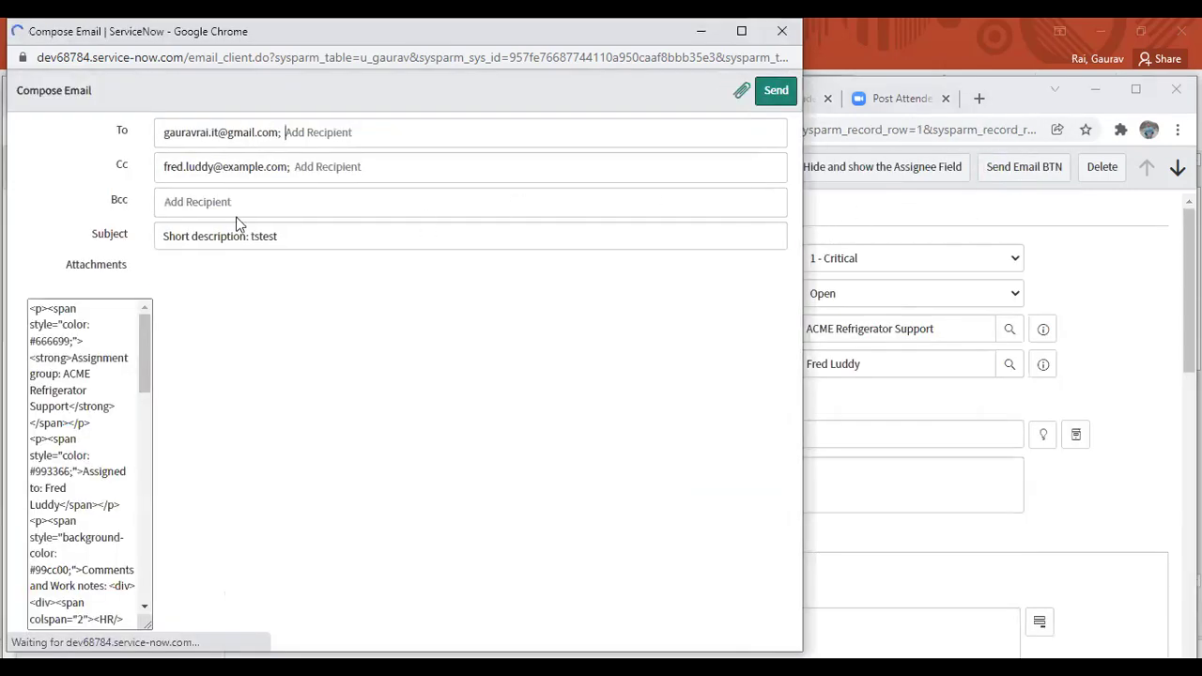
drag(161, 135, 278, 145)
click(279, 143)
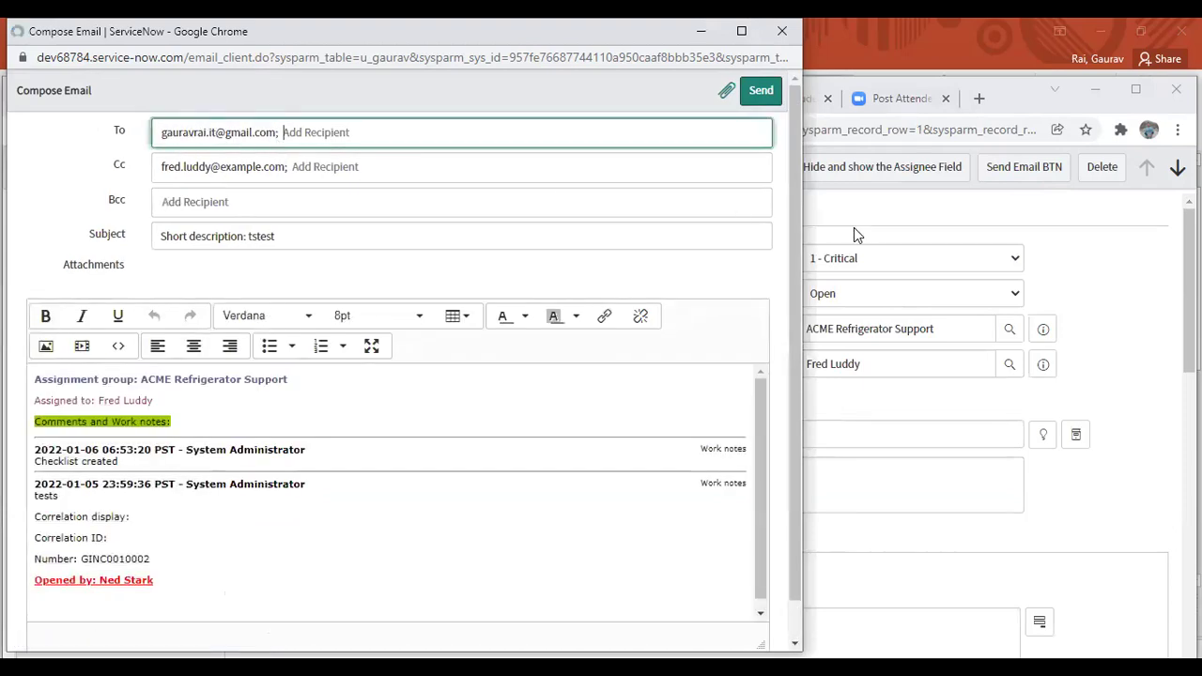
click(920, 228)
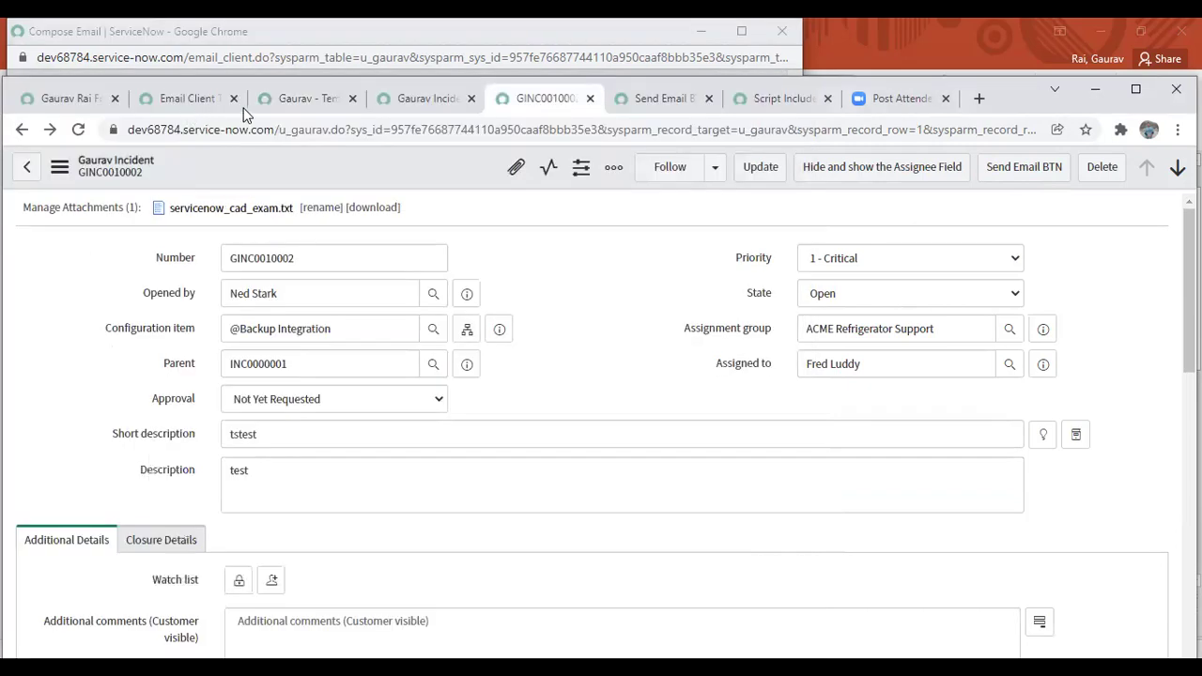
click(296, 99)
Compare the template's Cc value assigned_to with the incident's Assigned to field.
click(321, 514)
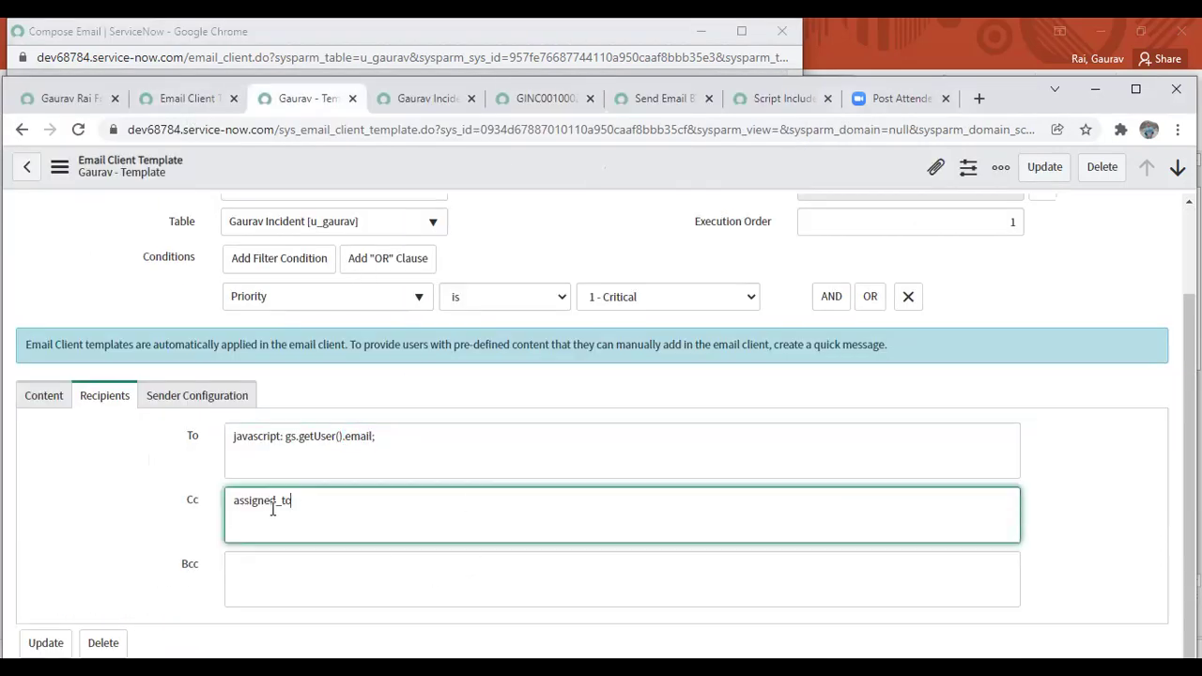
double_click(271, 502)
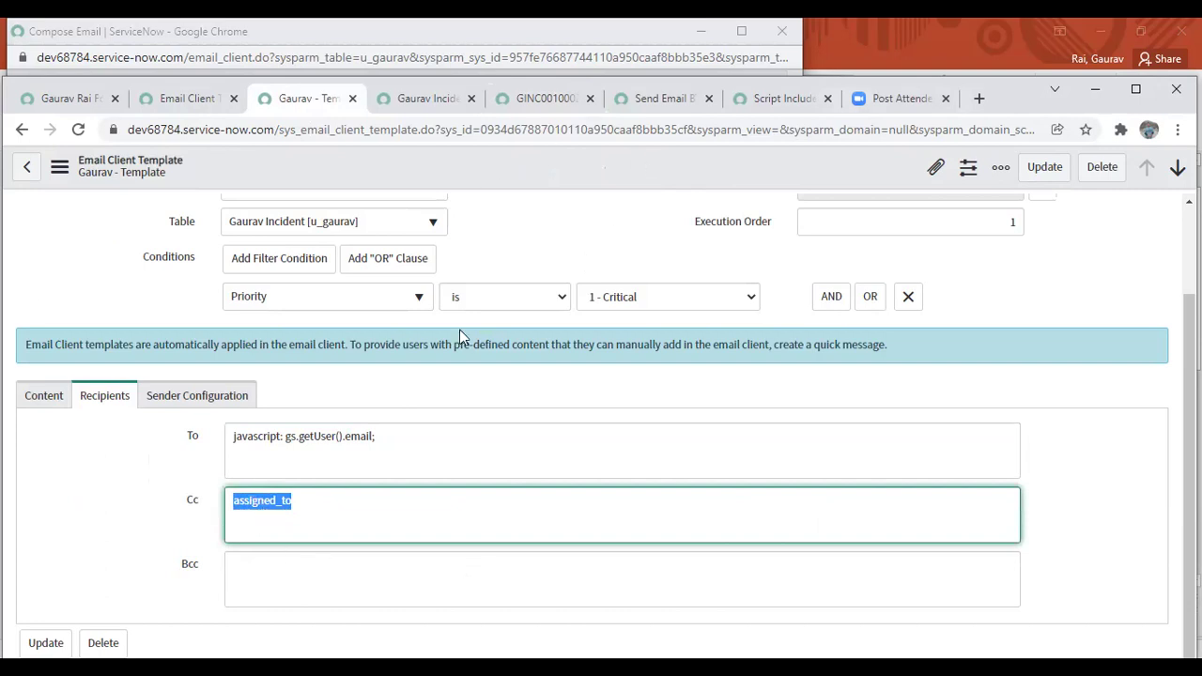
click(575, 101)
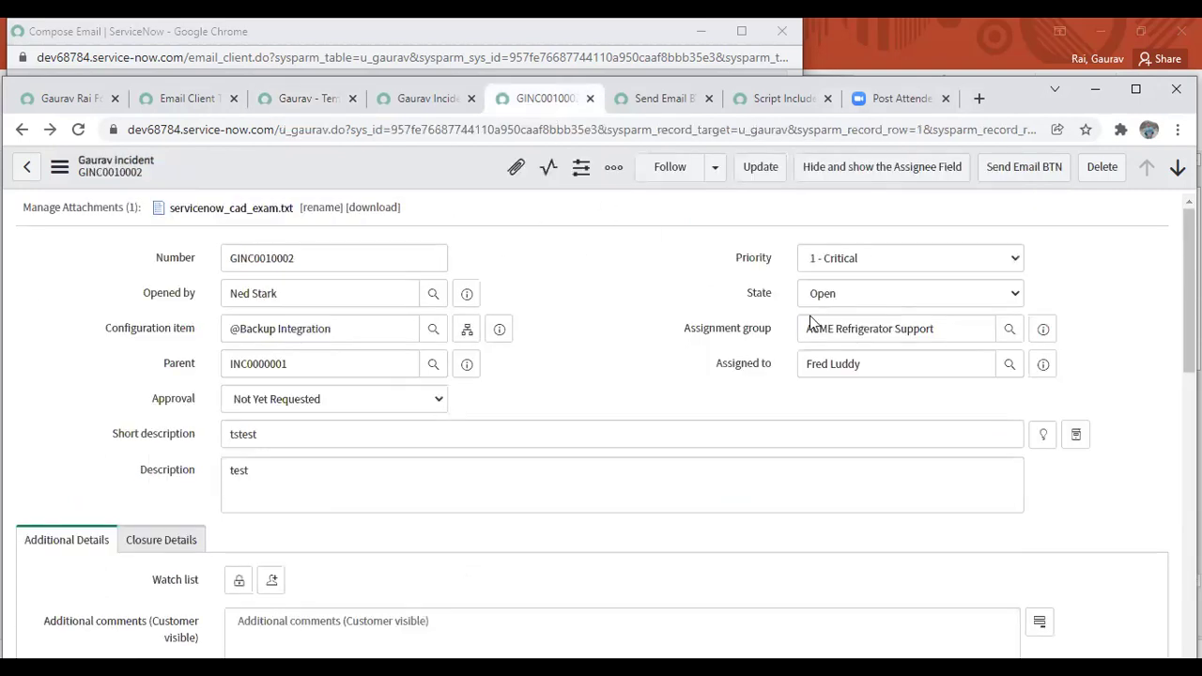
double_click(741, 364)
click(826, 367)
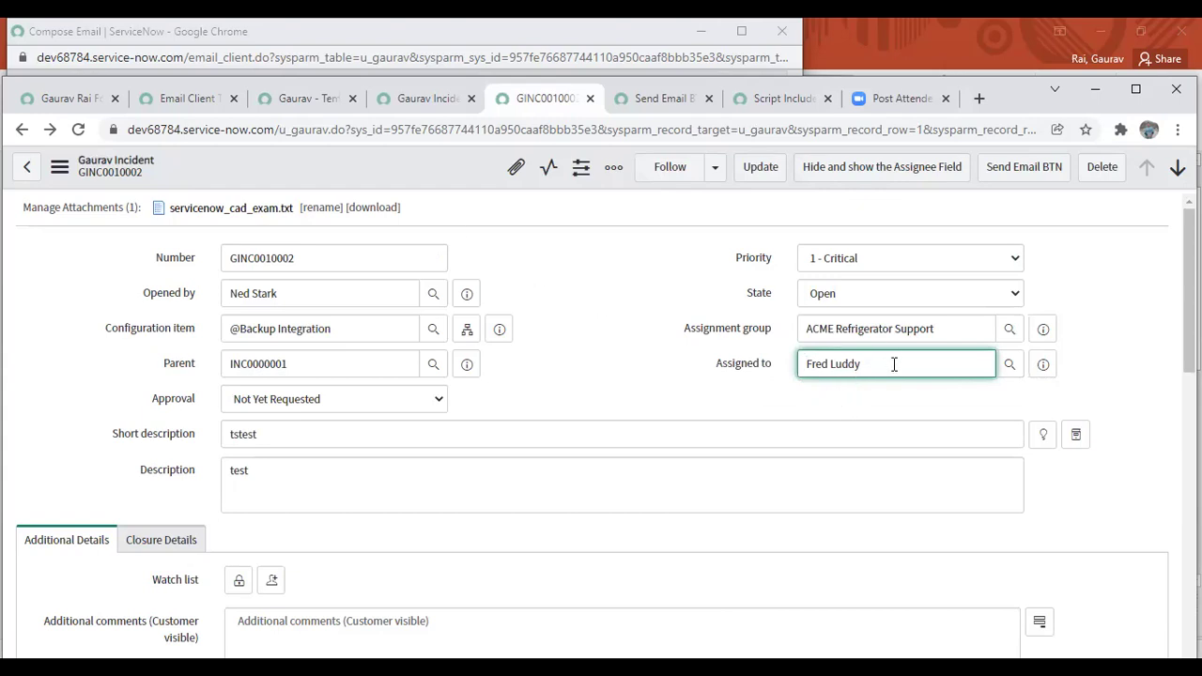
triple_click(820, 360)
click(304, 107)
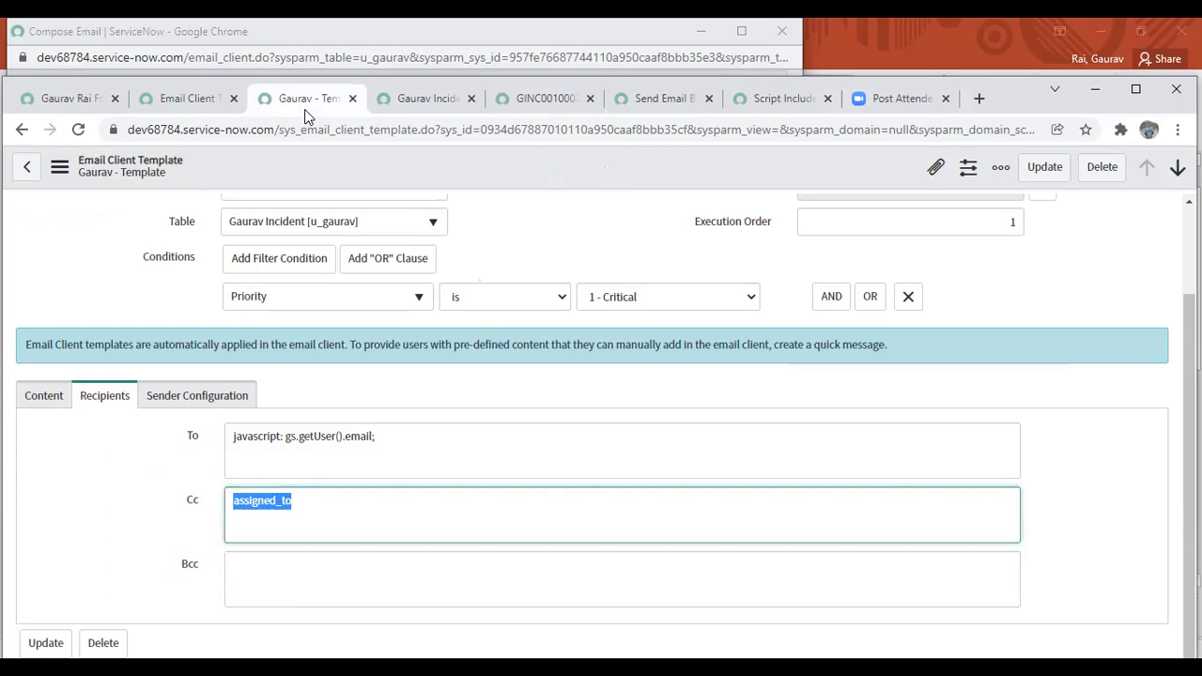
Highlight the assignee's Cc address in the incident's compose email, then return to the template.
click(535, 100)
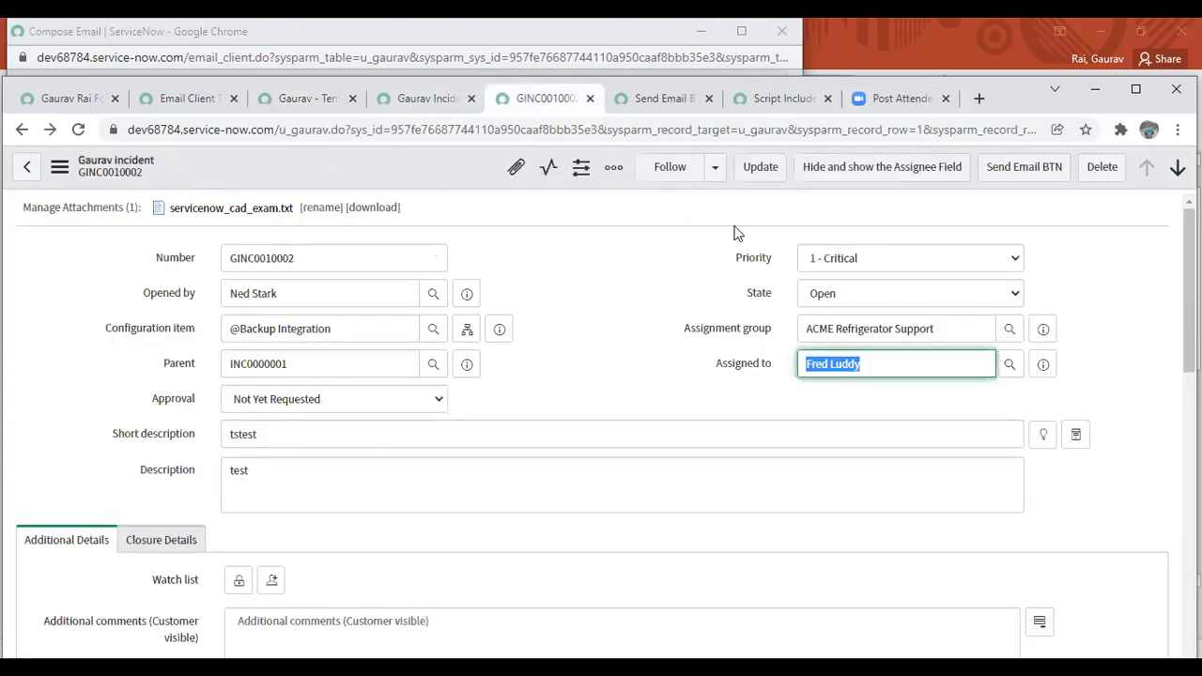
click(1021, 171)
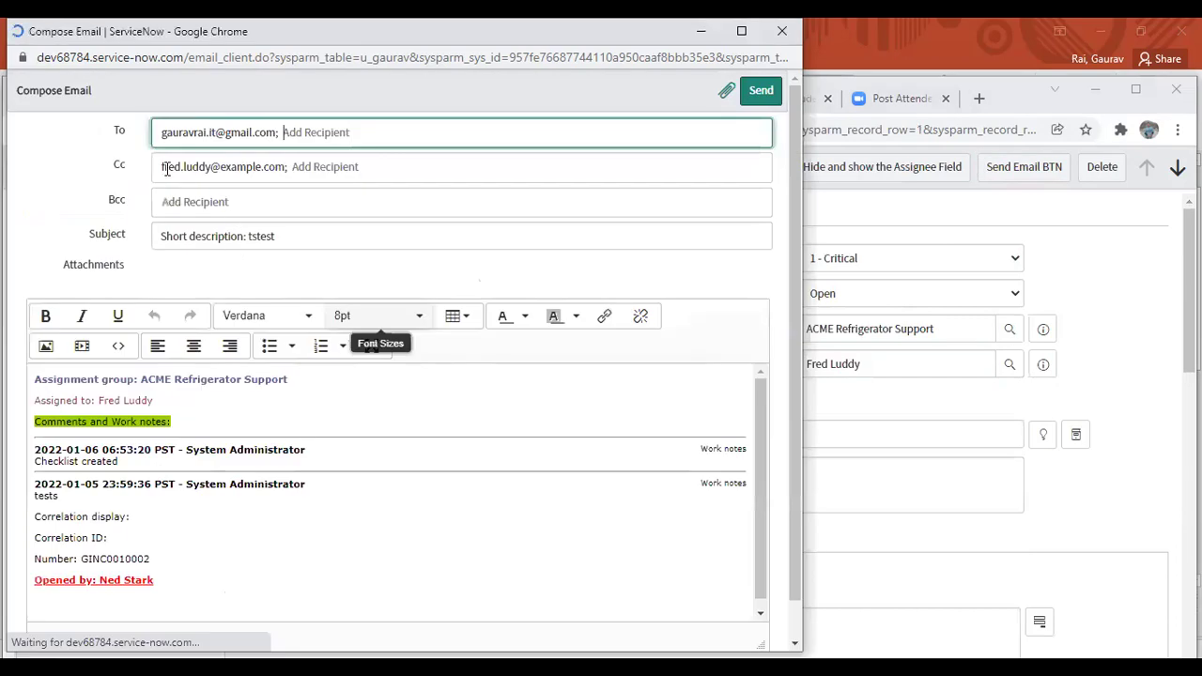
drag(161, 166, 274, 160)
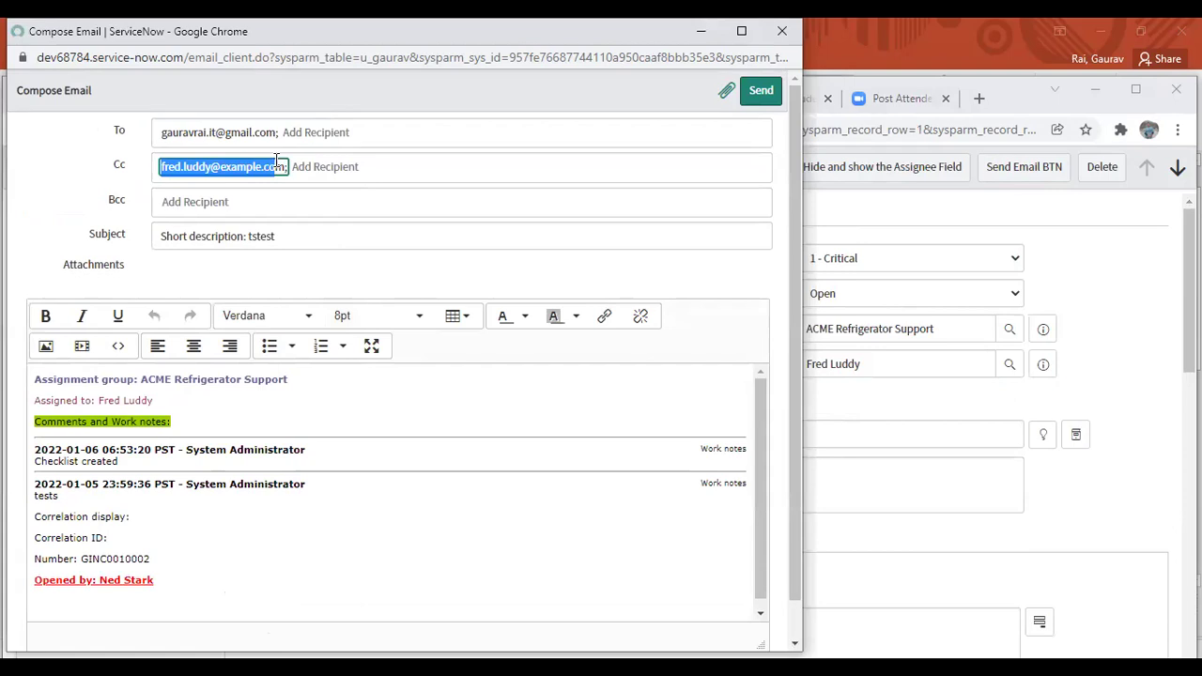
click(999, 199)
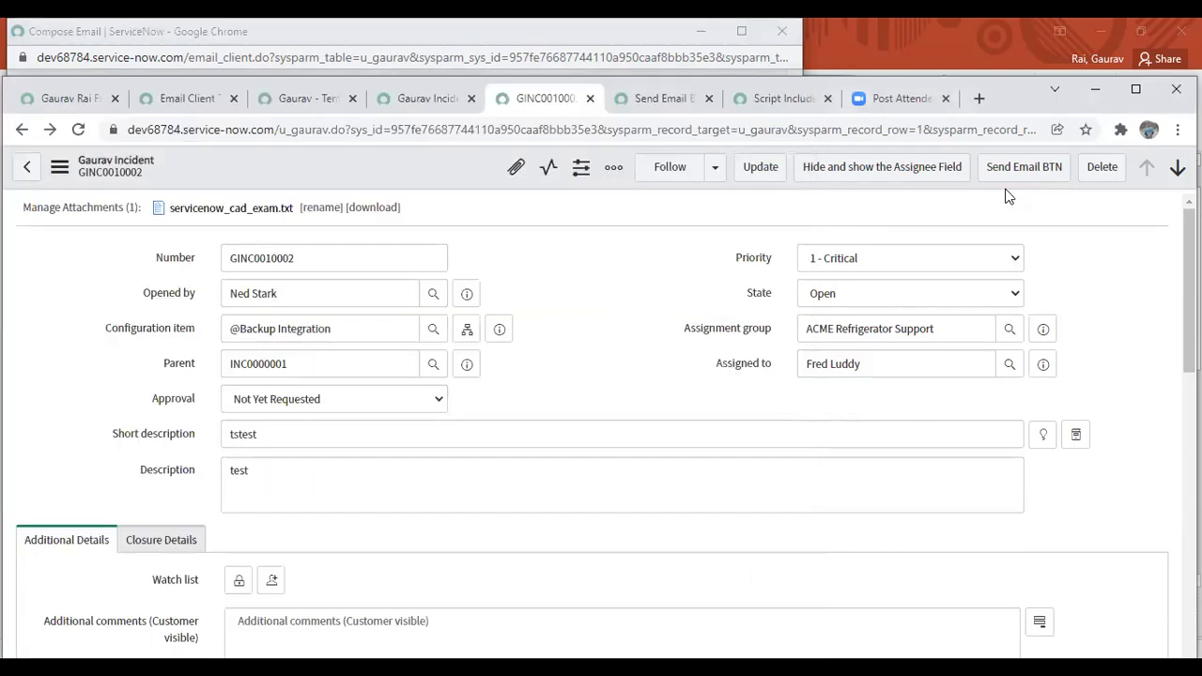
click(296, 98)
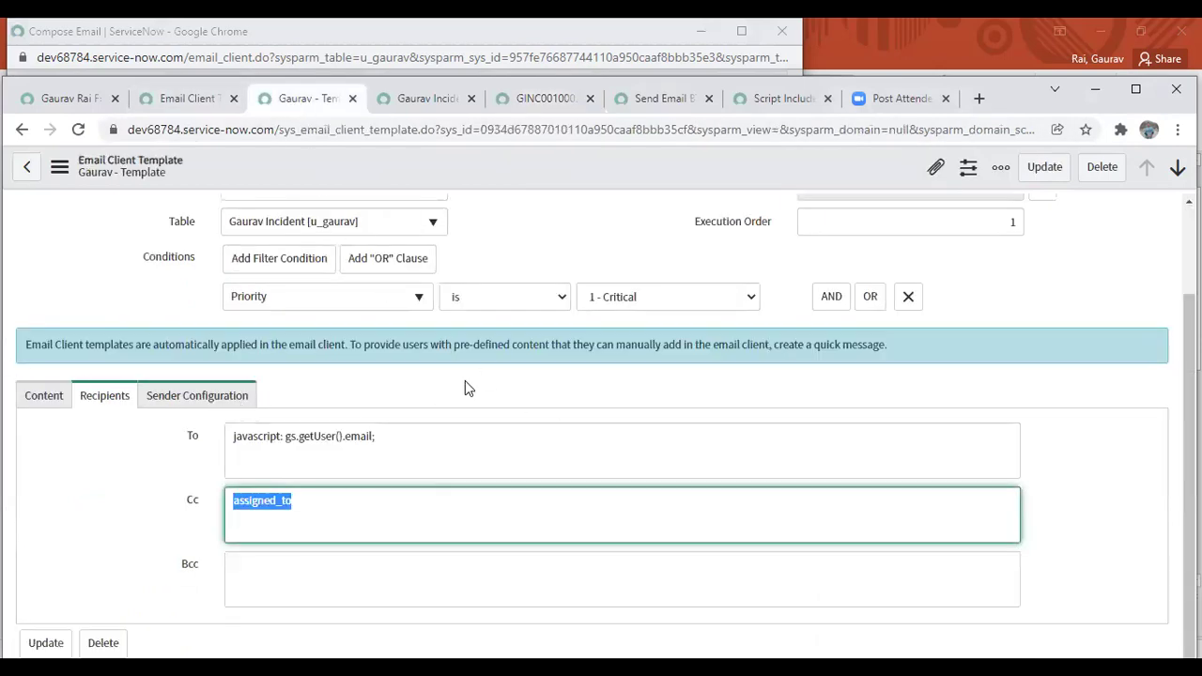
Try From Generation Type SMTP Email Account, then Select From List, in Sender Configuration.
click(192, 396)
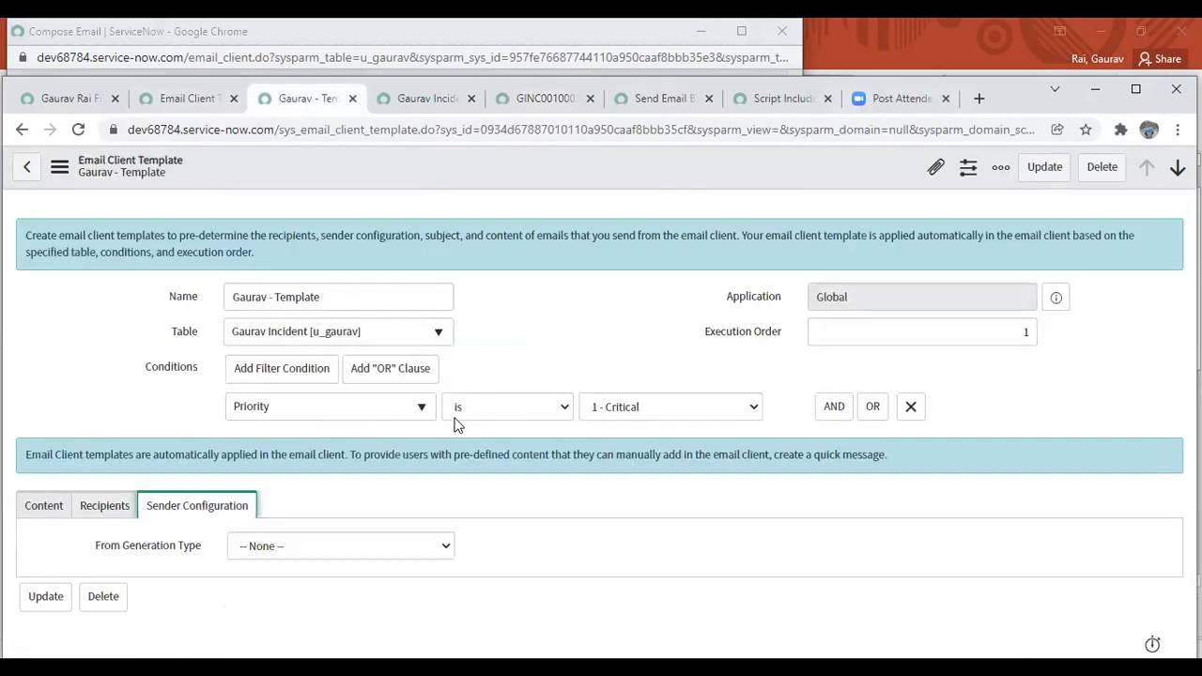
click(352, 540)
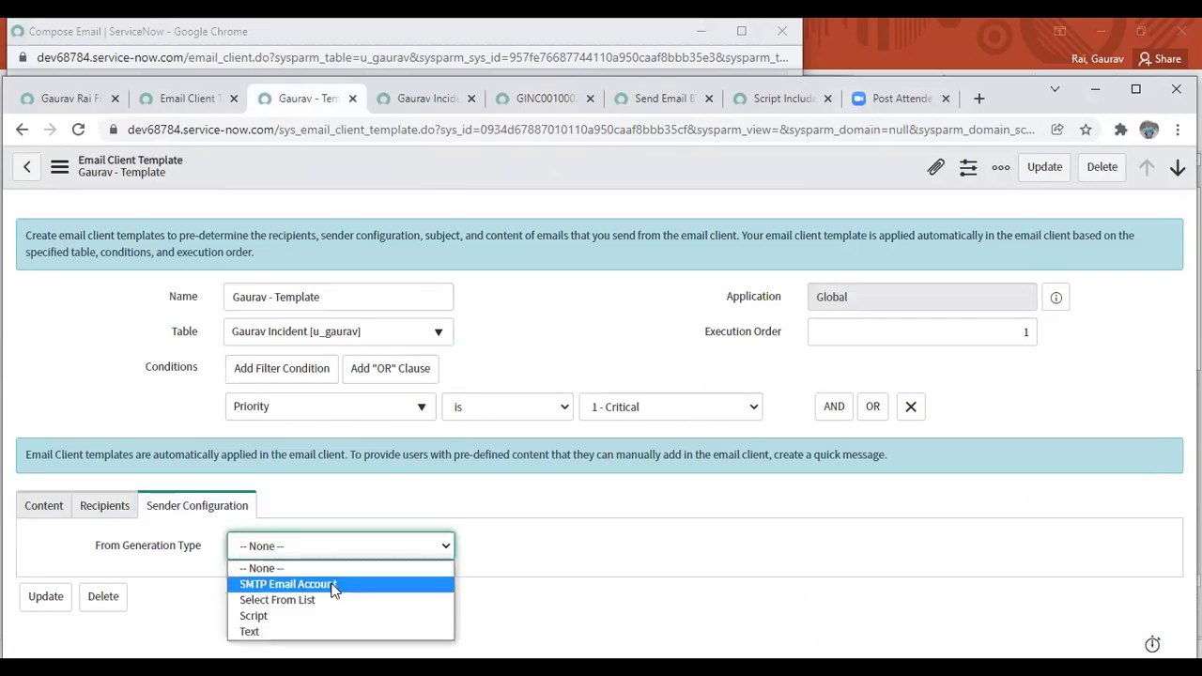
click(334, 585)
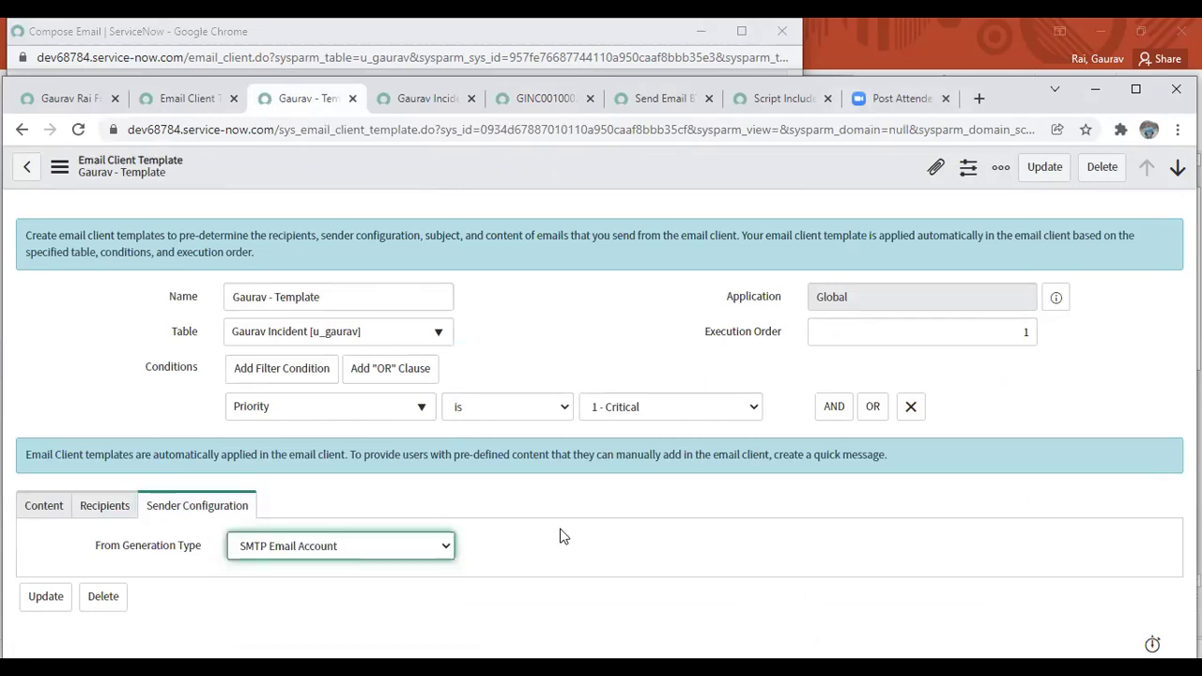
click(287, 549)
click(295, 601)
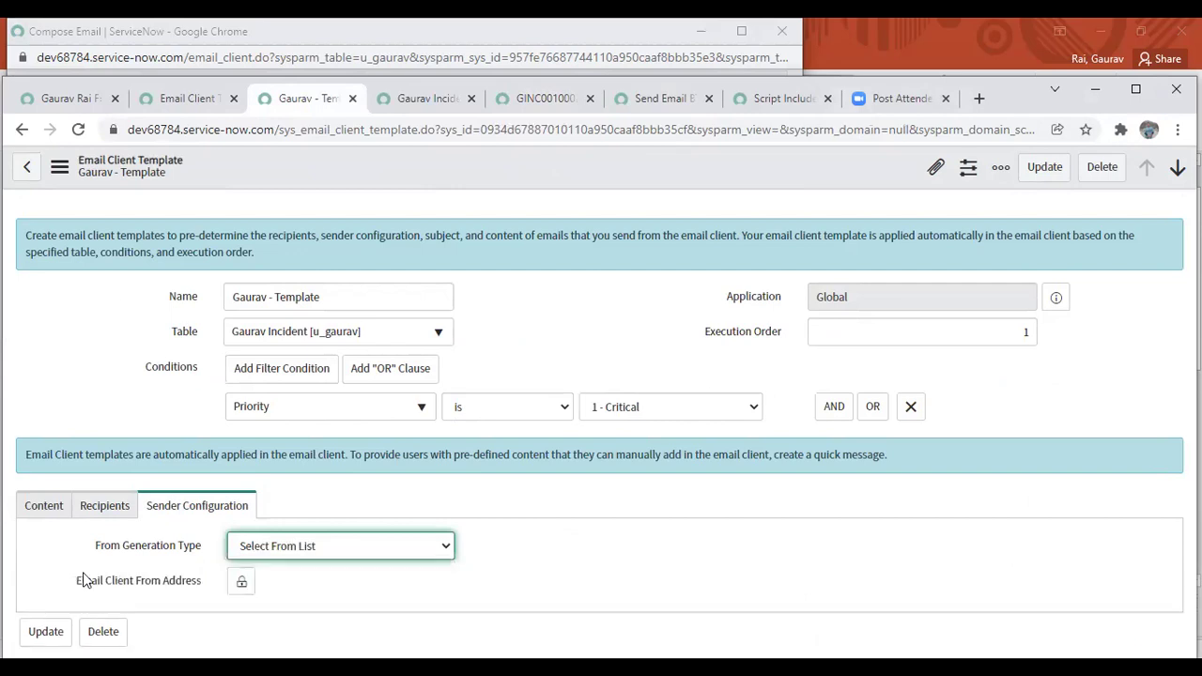
drag(69, 583, 212, 589)
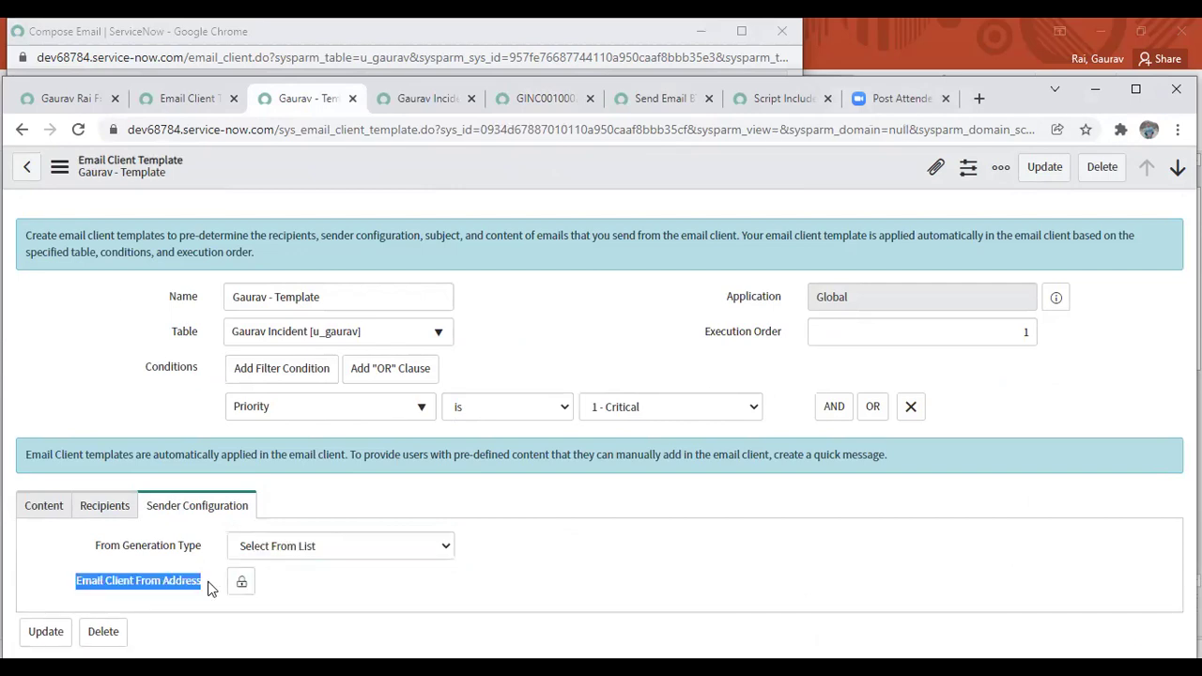
Set From Generation Type to Script and review the fromAddressQuery and targetRecord parameters.
click(336, 546)
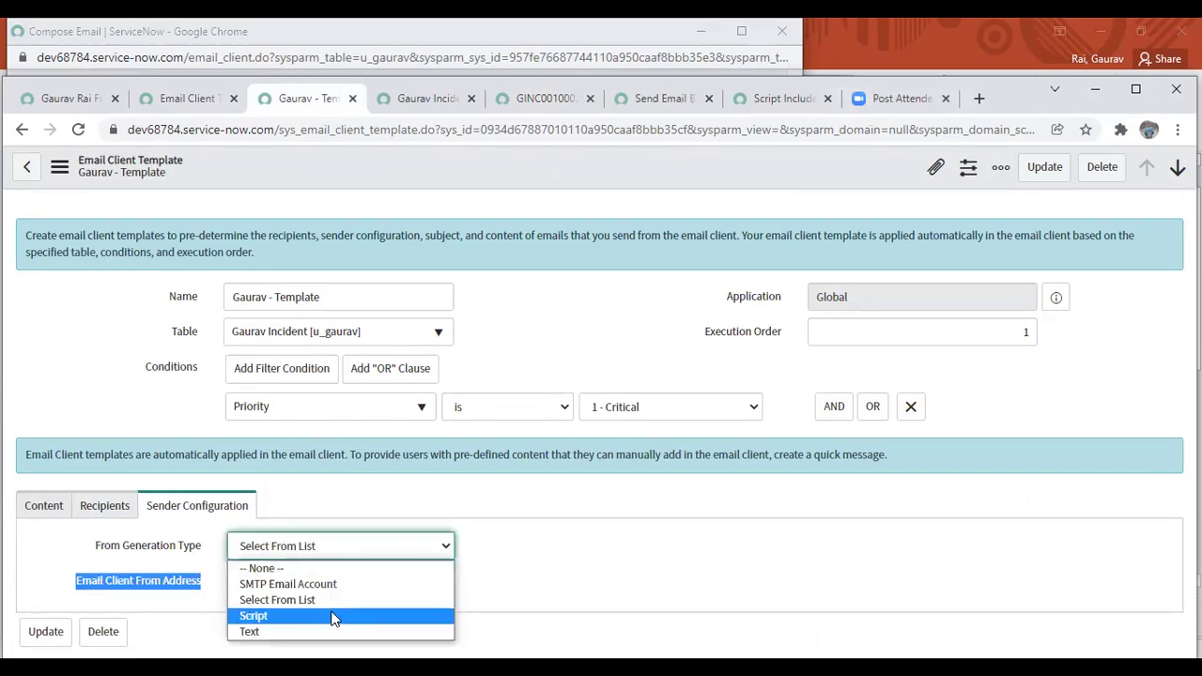
click(333, 616)
scroll(487, 518, down, 2)
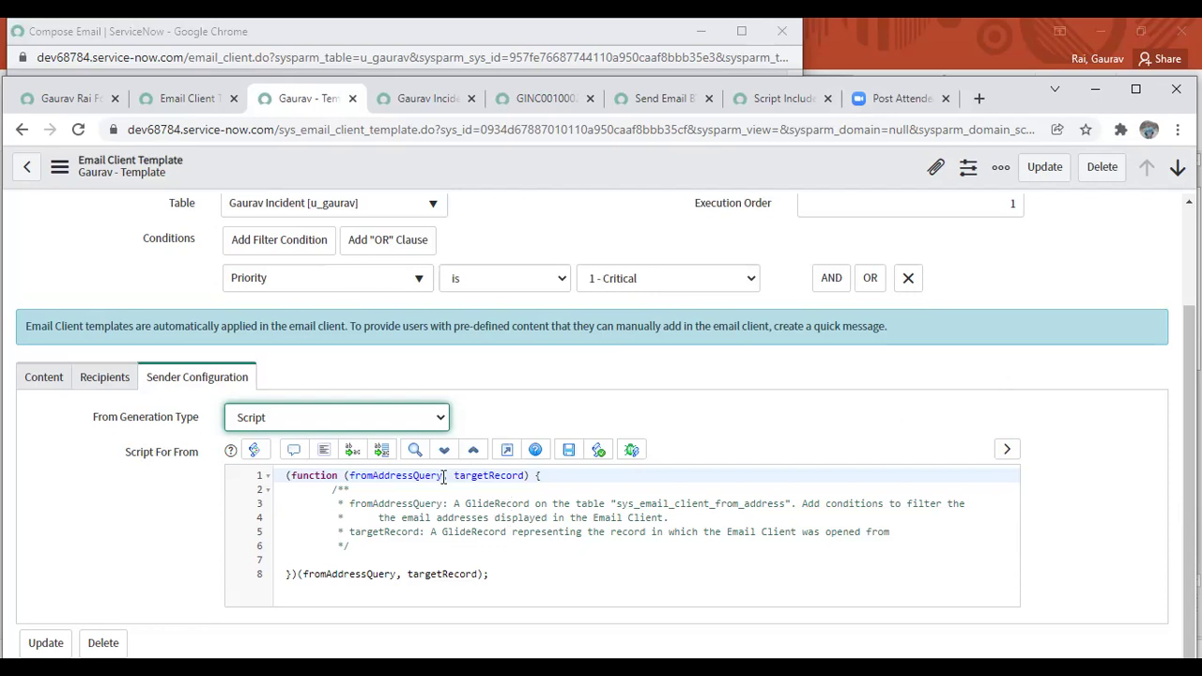
drag(442, 476, 353, 476)
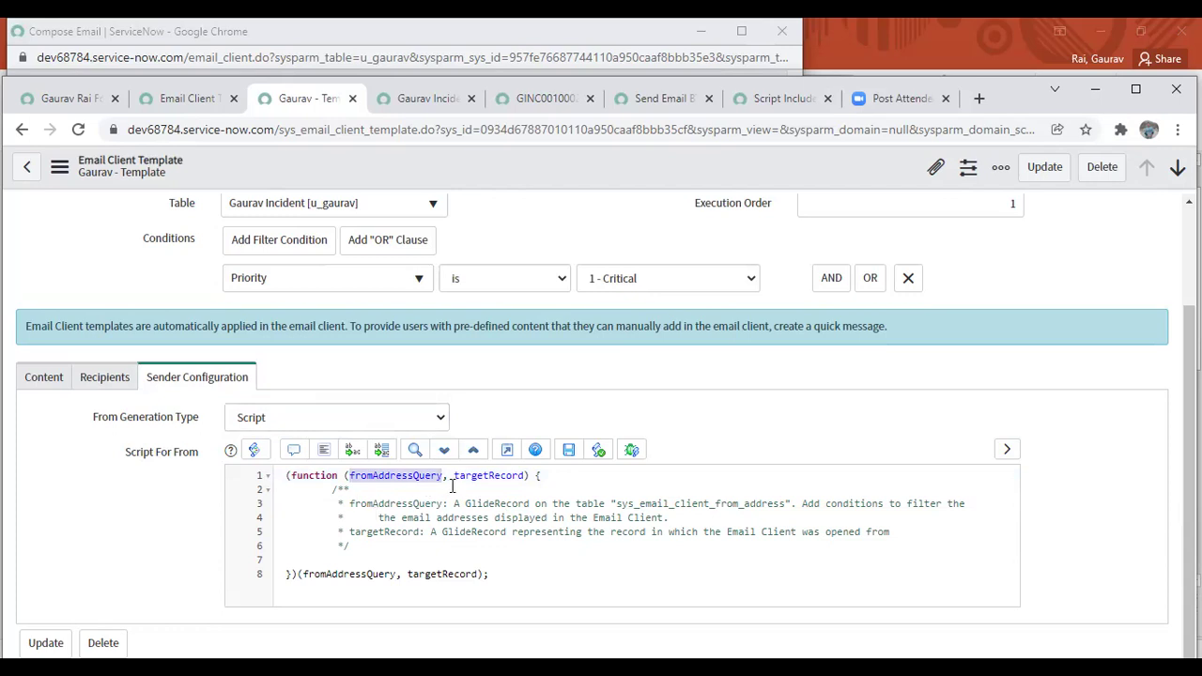
drag(456, 477, 558, 477)
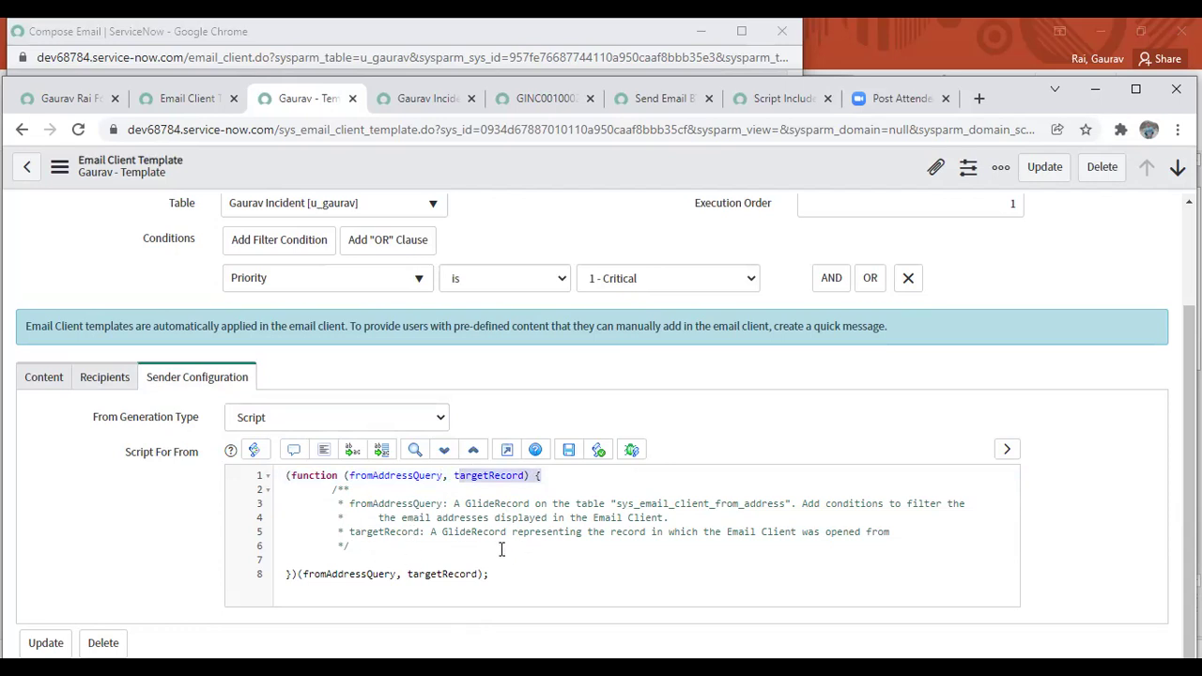
scroll(602, 497, up, 2)
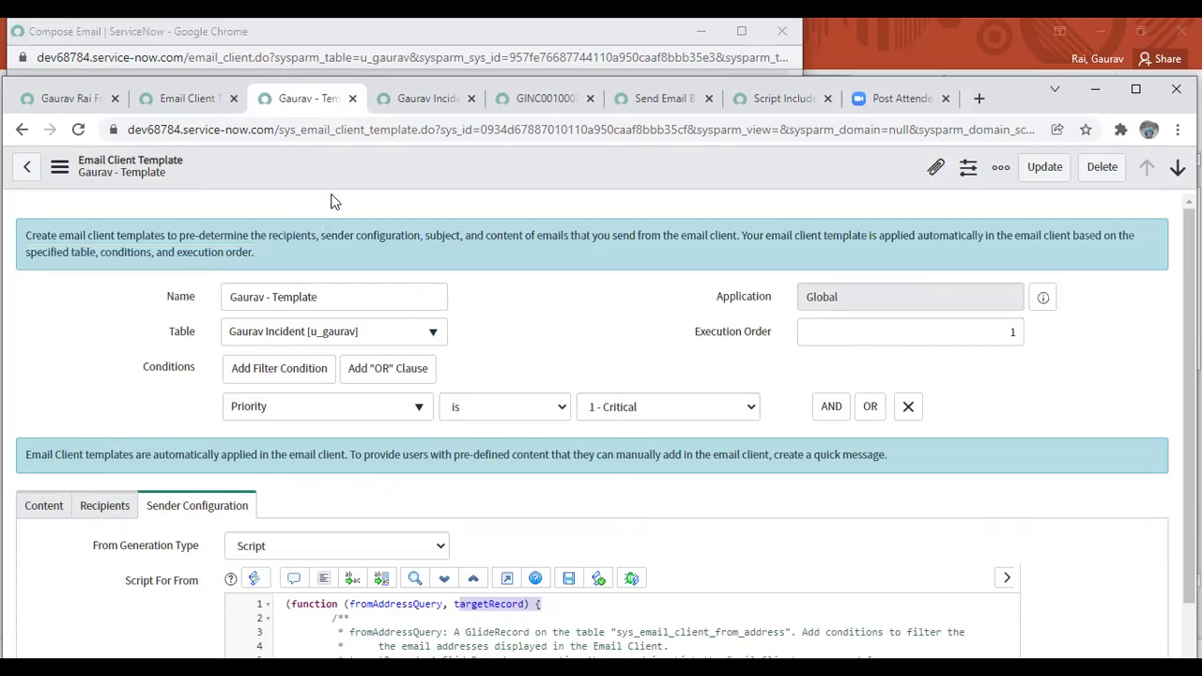
Return to incident GINC0010002, which has servicenow_cad_exam.txt attached.
click(542, 101)
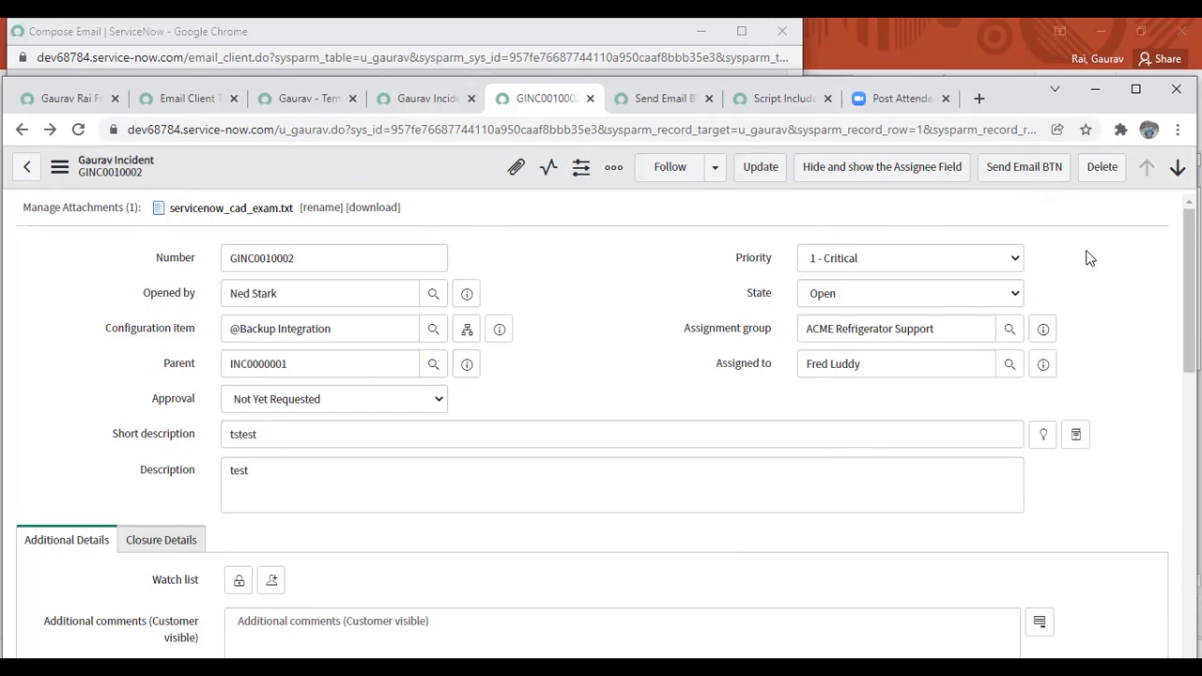
Launch the auto-filled Compose Email popup from Send Email BTN, then bring GINC0010002's form forward.
click(1026, 169)
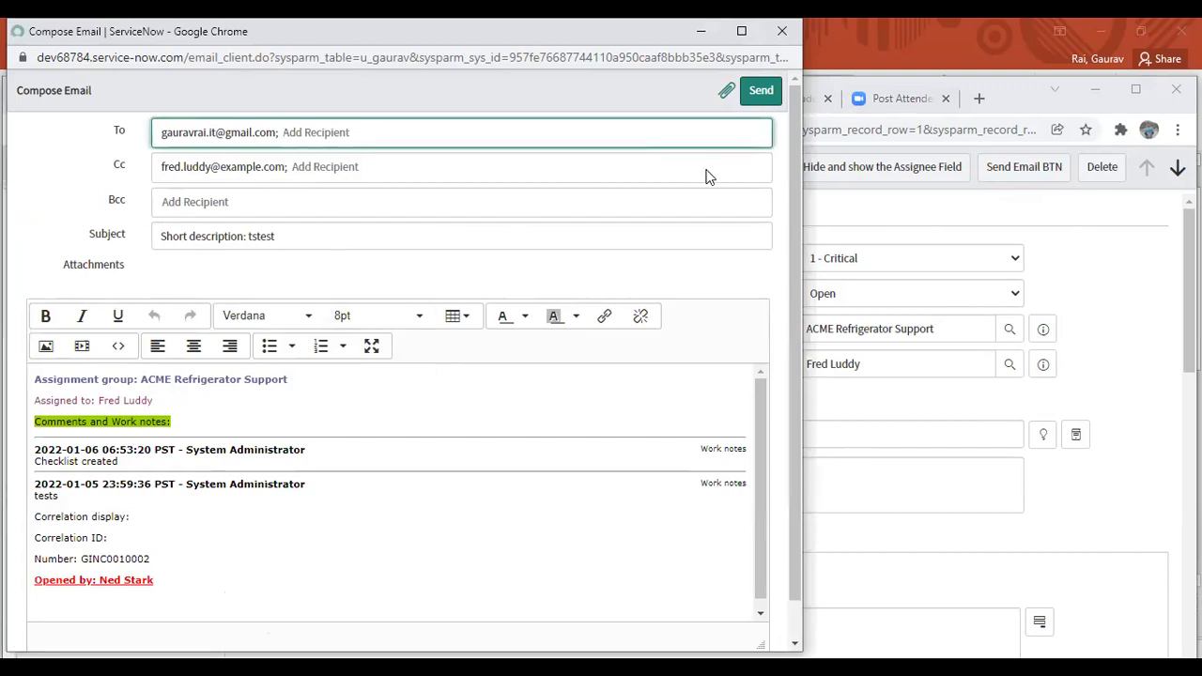
click(832, 221)
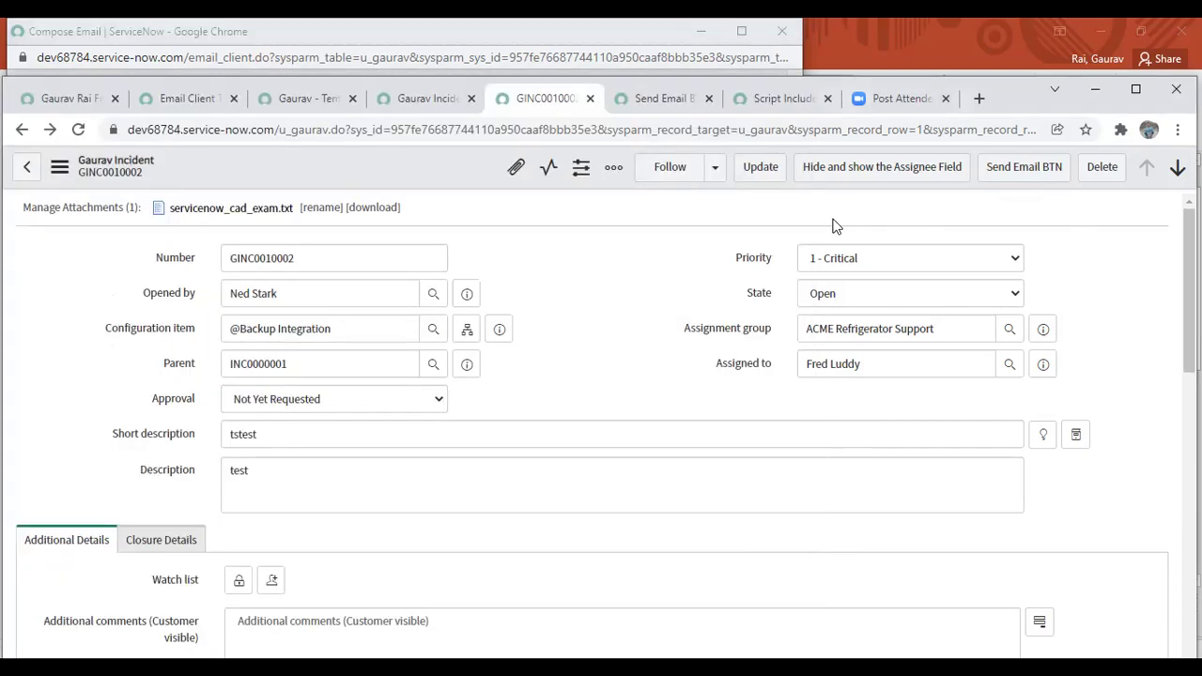